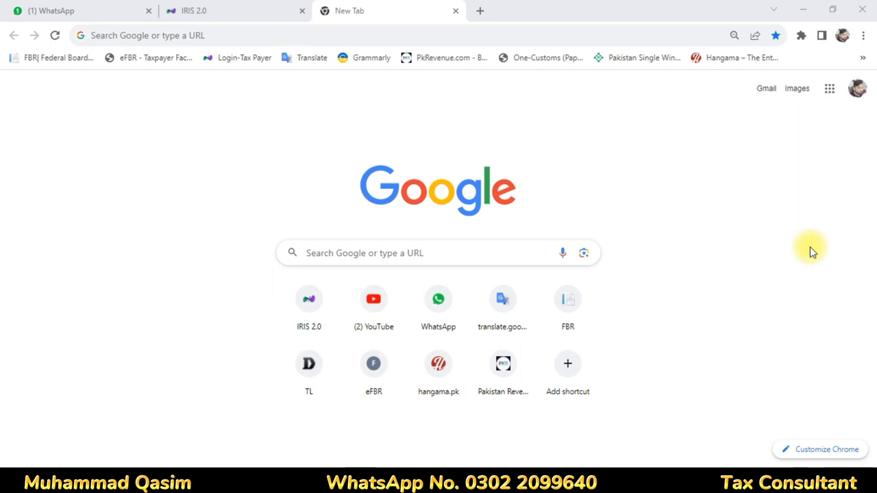
Begin a normal return for tax year 2023, period 01-JUL-2022 - 30-JUN-2023
{"action": "key", "text": "ctrl+shift+Tab"}
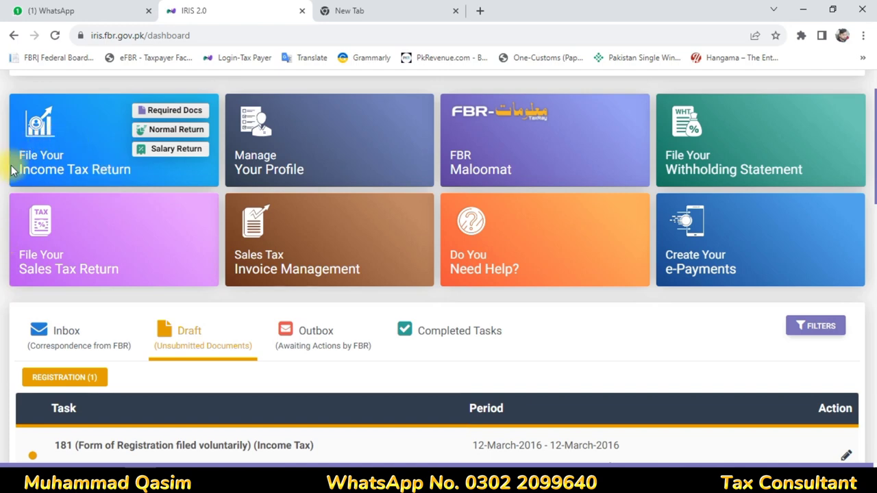
{"action": "left_click", "coordinate": [153, 131]}
{"action": "type", "text": "2023"}
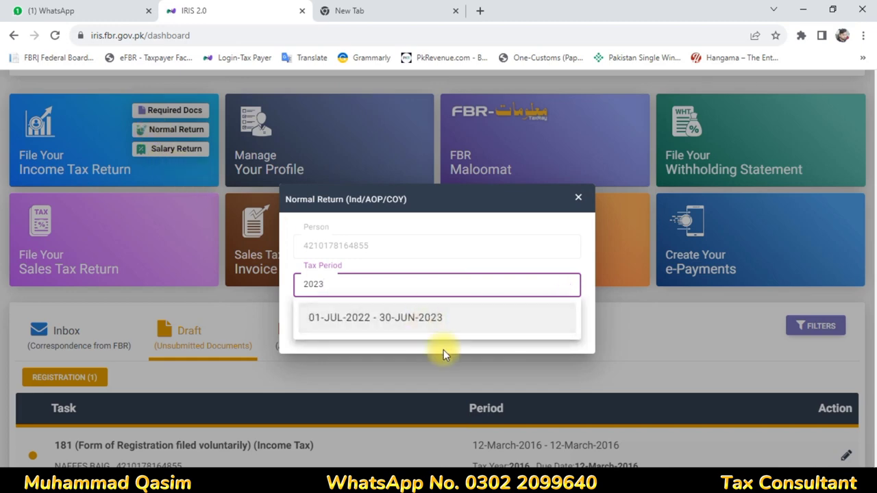
{"action": "left_click", "coordinate": [432, 319]}
Open the 2023 return form and enter salary code 1009 as 630,000 with 42,396 exempt, then calculate
{"action": "left_click", "coordinate": [564, 336]}
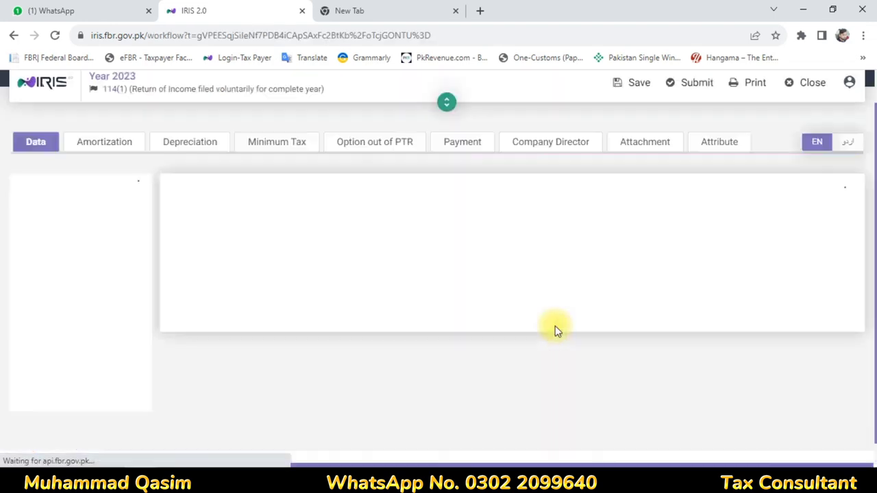
{"action": "scroll", "coordinate": [459, 329], "scroll_direction": "down", "scroll_amount": 3}
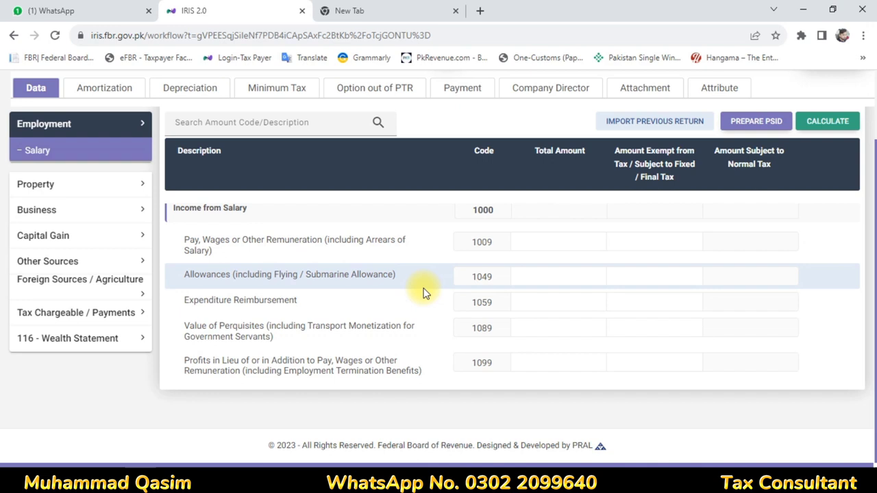
{"action": "scroll", "coordinate": [499, 296], "scroll_direction": "up", "scroll_amount": 3}
{"action": "scroll", "coordinate": [499, 294], "scroll_direction": "down", "scroll_amount": 2}
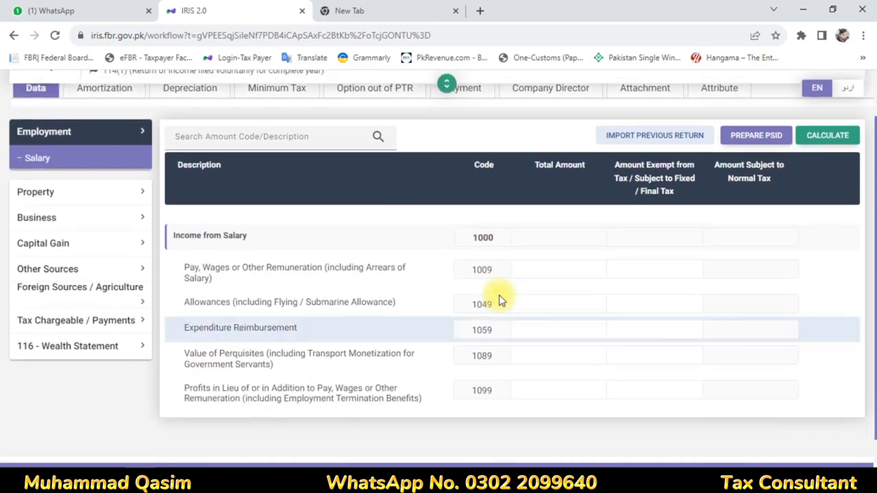
{"action": "left_click", "coordinate": [557, 271]}
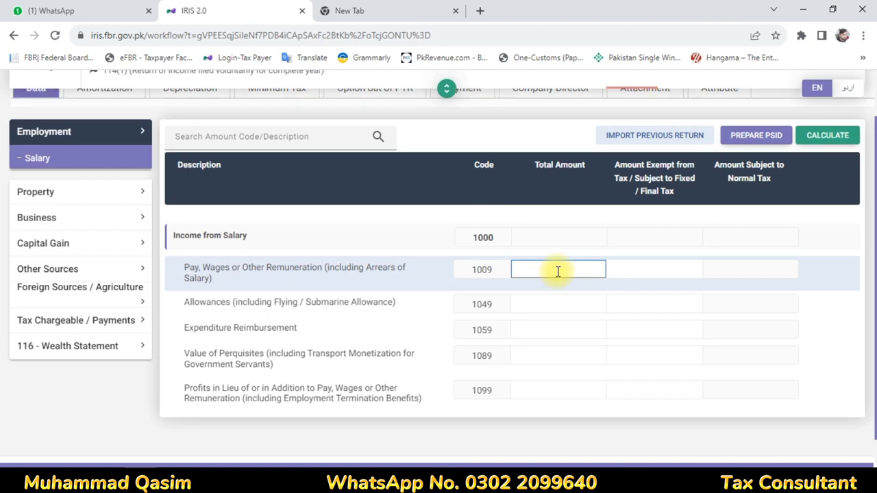
{"action": "type", "text": "630,000"}
{"action": "left_click", "coordinate": [637, 273]}
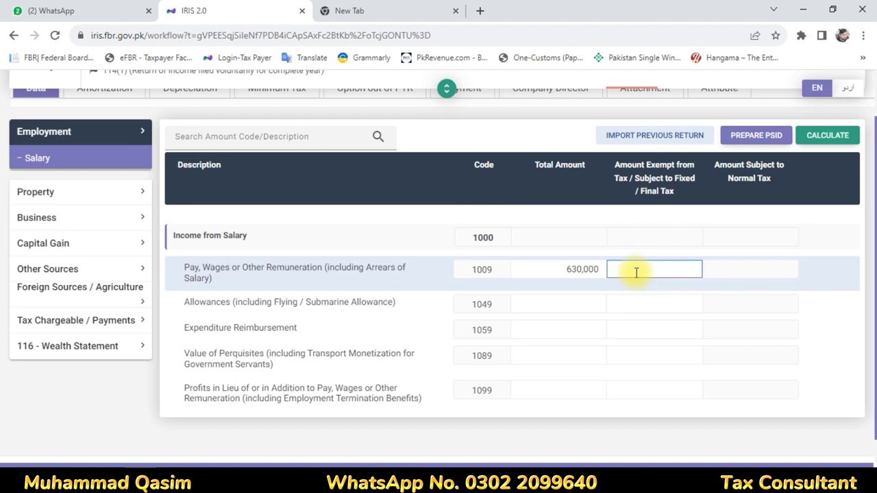
{"action": "type", "text": "42,396"}
{"action": "left_click", "coordinate": [648, 301]}
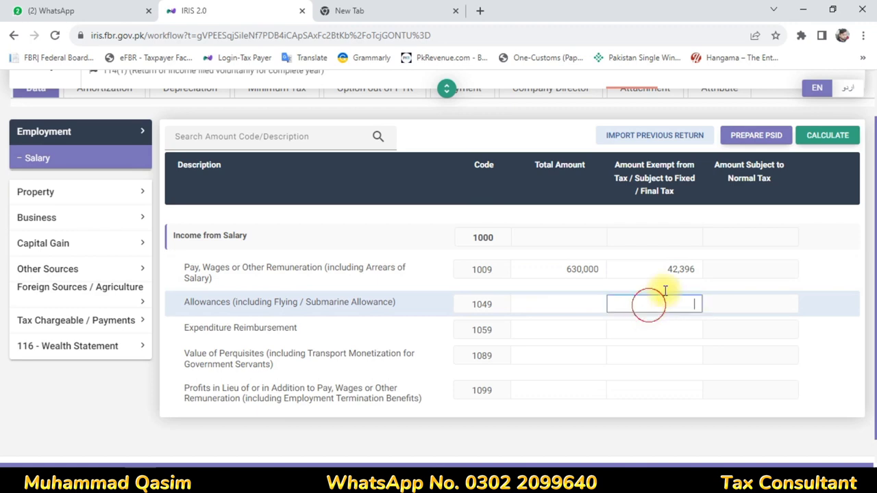
{"action": "left_click", "coordinate": [827, 135]}
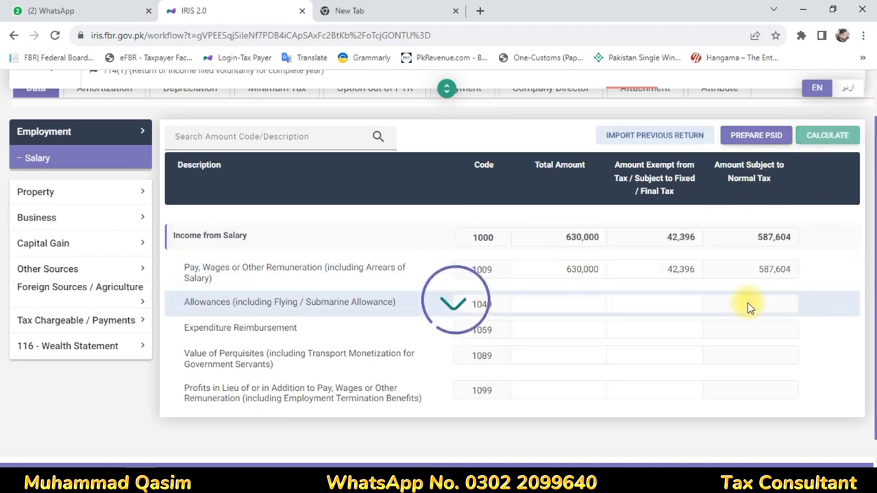
Correct the salary total to 636,000 and recalculate, leaving 593,604 subject to normal tax
{"action": "left_click", "coordinate": [594, 272]}
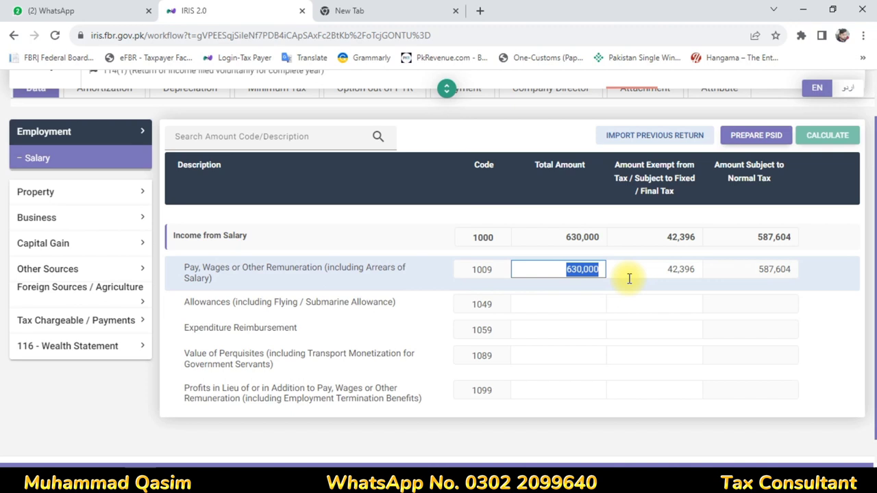
{"action": "type", "text": "636000"}
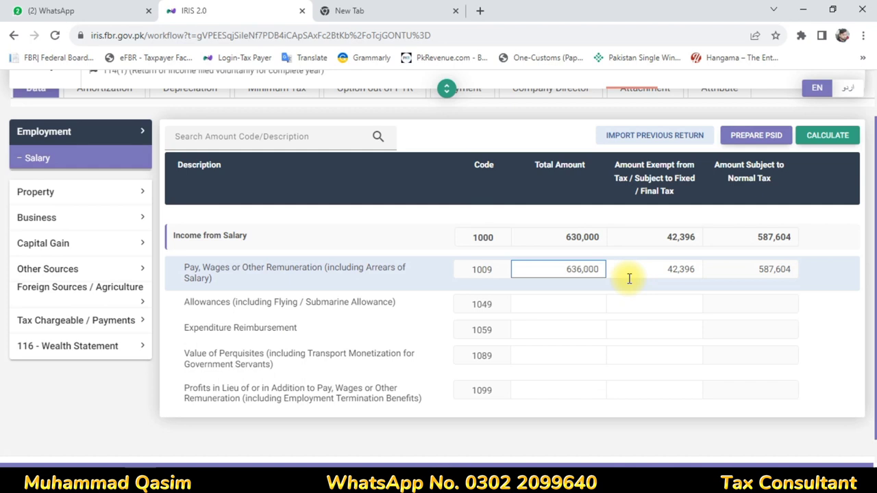
{"action": "left_click", "coordinate": [634, 303]}
{"action": "left_click", "coordinate": [826, 135]}
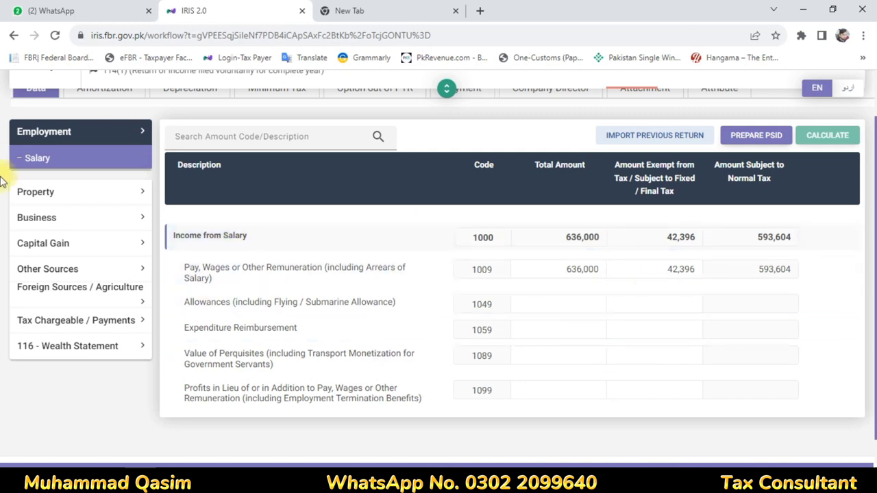
{"action": "left_click", "coordinate": [62, 271]}
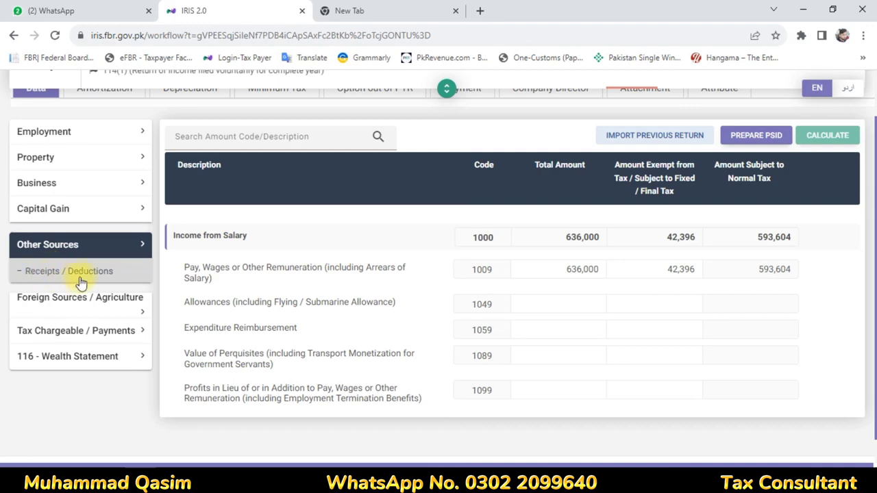
Enter 330,000 as Other Receipts under code 5028 and calculate it as fully taxable
{"action": "left_click", "coordinate": [78, 280]}
{"action": "scroll", "coordinate": [525, 345], "scroll_direction": "down", "scroll_amount": 6}
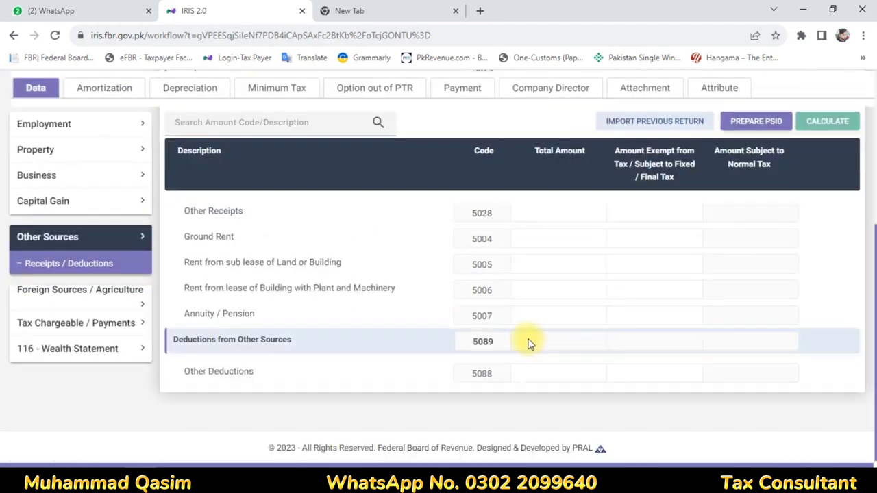
{"action": "left_click", "coordinate": [576, 214]}
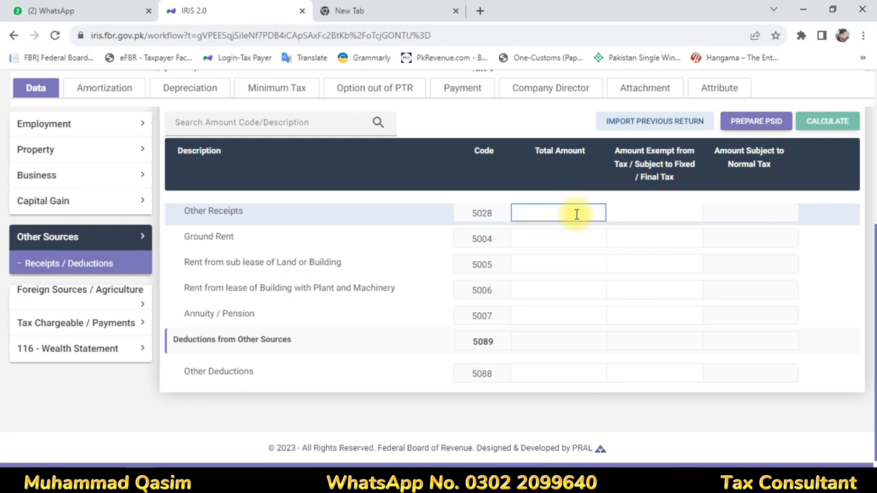
{"action": "type", "text": "330,000"}
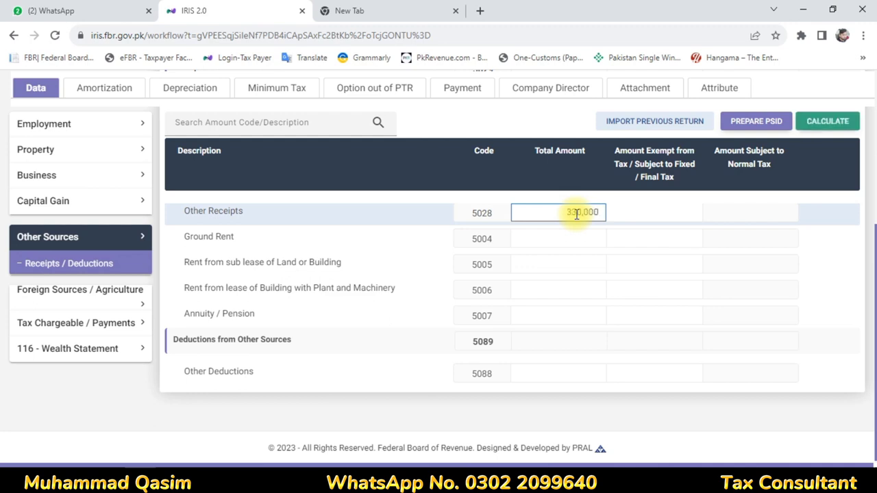
{"action": "left_click", "coordinate": [623, 245]}
{"action": "left_click", "coordinate": [821, 125]}
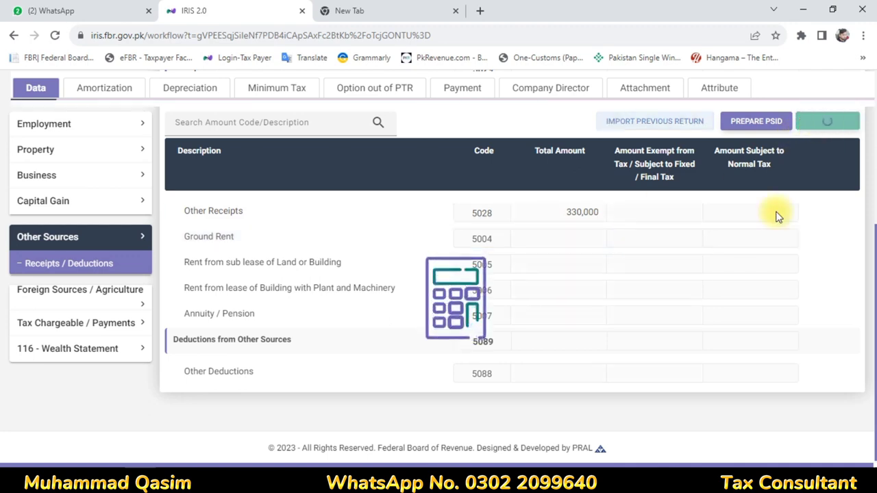
{"action": "scroll", "coordinate": [673, 313], "scroll_direction": "up", "scroll_amount": 1}
{"action": "scroll", "coordinate": [674, 314], "scroll_direction": "up", "scroll_amount": 4}
{"action": "scroll", "coordinate": [674, 313], "scroll_direction": "down", "scroll_amount": 2}
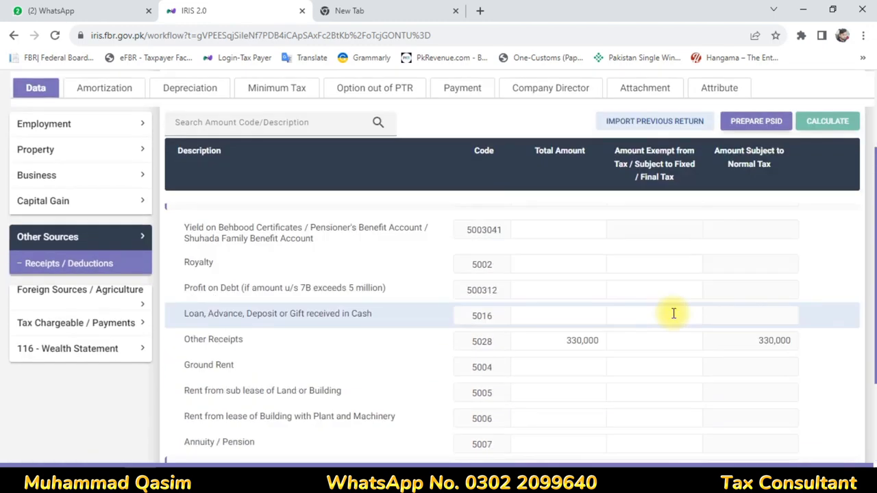
{"action": "scroll", "coordinate": [673, 313], "scroll_direction": "down", "scroll_amount": 1}
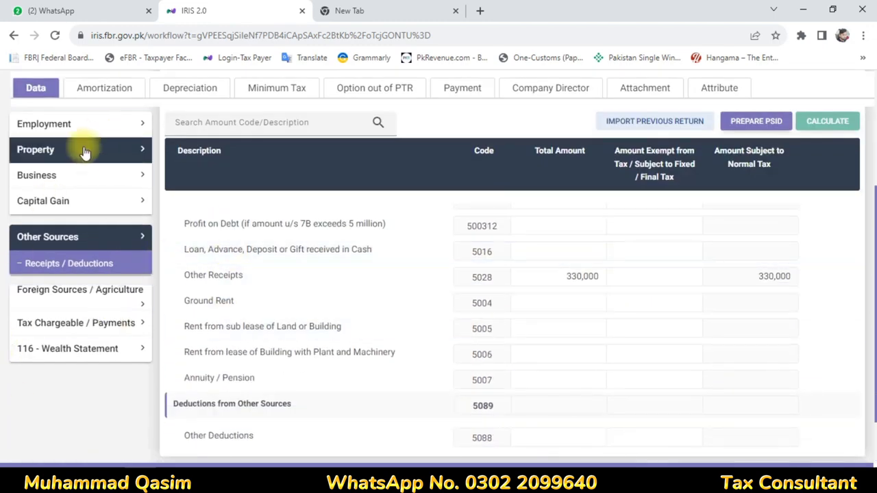
{"action": "scroll", "coordinate": [85, 151], "scroll_direction": "up", "scroll_amount": 1}
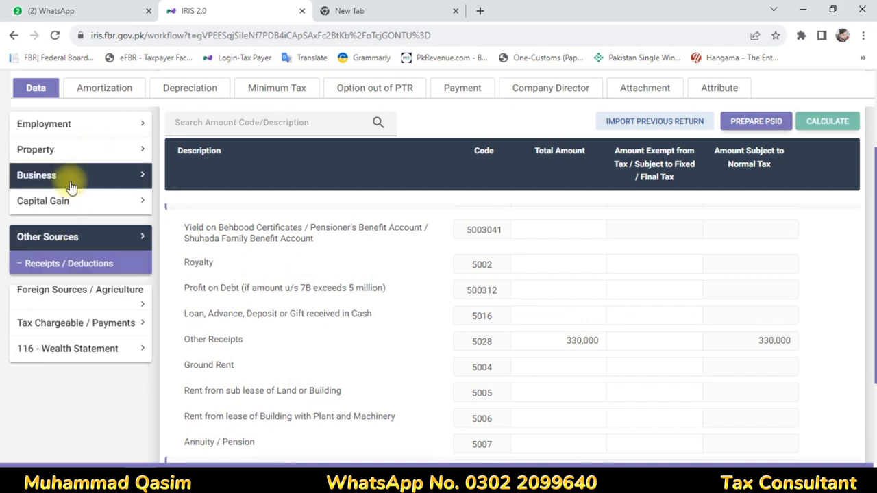
Open the Adjustable Tax details under Tax Chargeable / Payments
{"action": "left_click", "coordinate": [38, 331]}
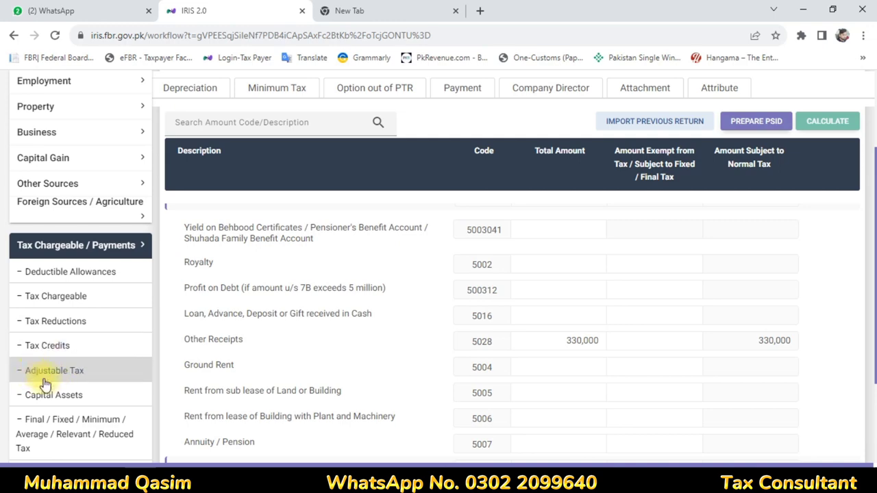
{"action": "left_click", "coordinate": [55, 372]}
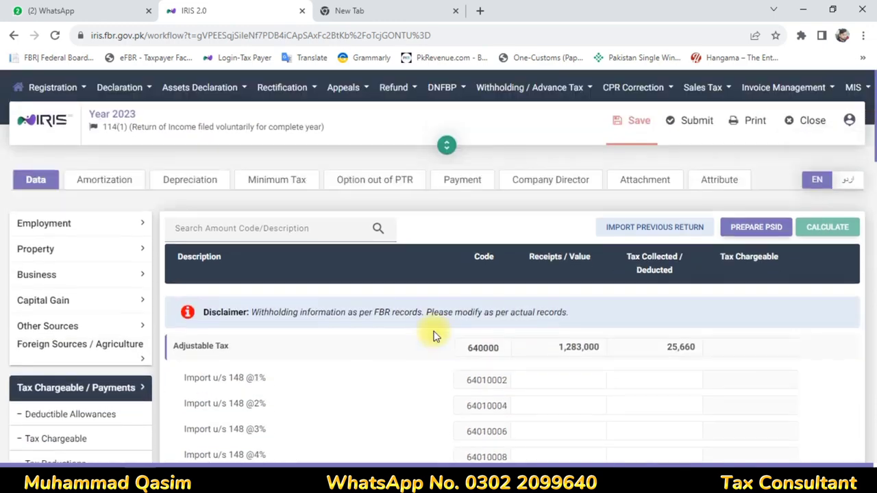
{"action": "scroll", "coordinate": [600, 218], "scroll_direction": "down", "scroll_amount": 2}
{"action": "scroll", "coordinate": [598, 233], "scroll_direction": "up", "scroll_amount": 3}
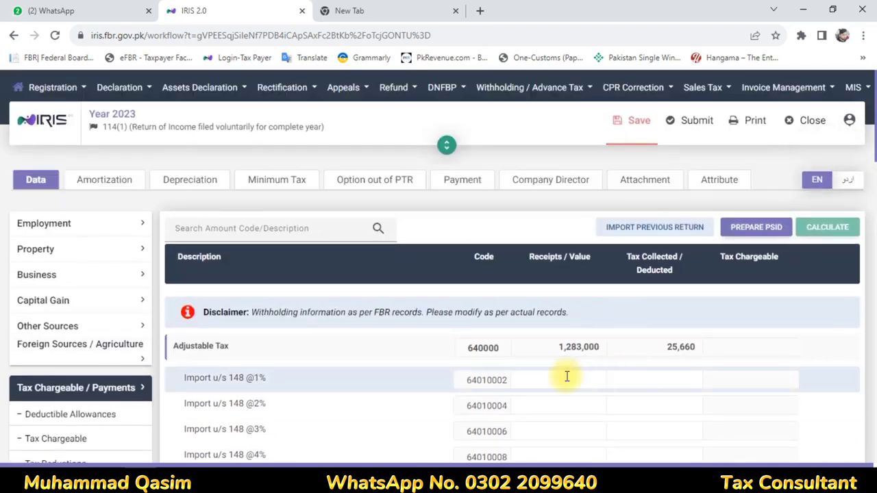
{"action": "scroll", "coordinate": [618, 305], "scroll_direction": "down", "scroll_amount": 5}
{"action": "scroll", "coordinate": [618, 305], "scroll_direction": "down", "scroll_amount": 12}
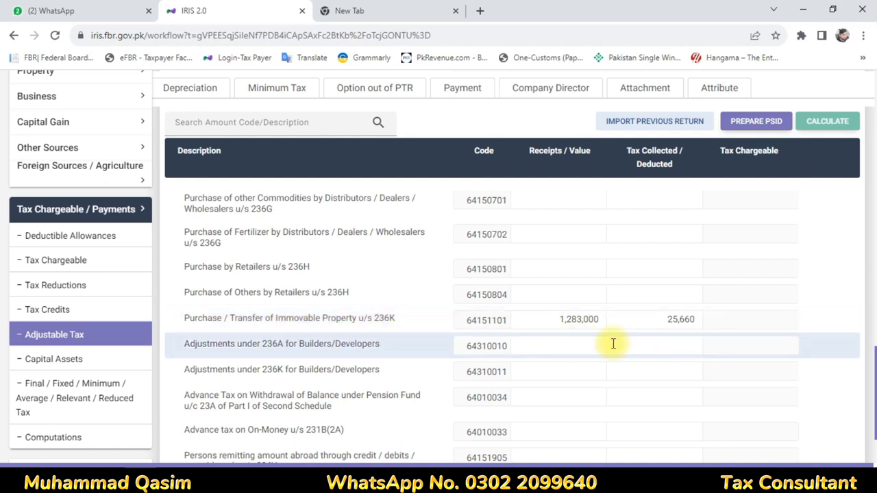
Copy the 1,283,000 236K property value and review the computations showing 209 refundable
{"action": "left_click", "coordinate": [556, 320]}
{"action": "left_click_drag", "start_coordinate": [557, 321], "coordinate": [608, 317]}
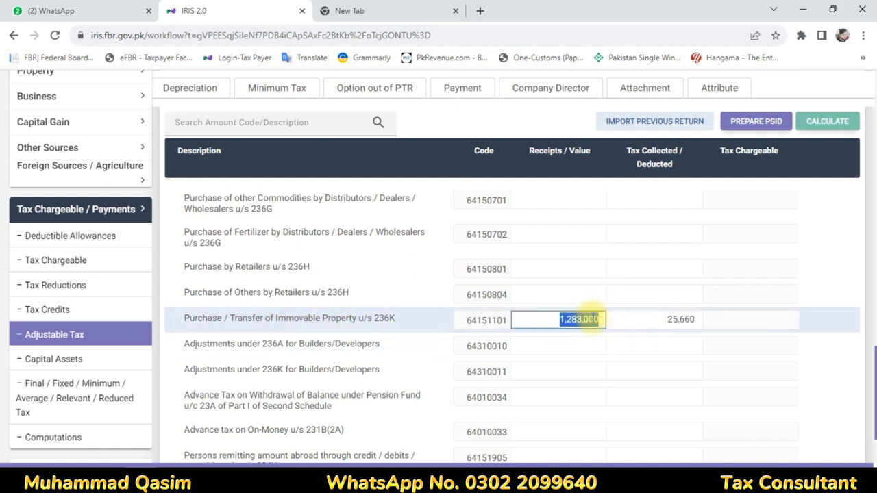
{"action": "right_click", "coordinate": [598, 317]}
{"action": "left_click", "coordinate": [606, 149]}
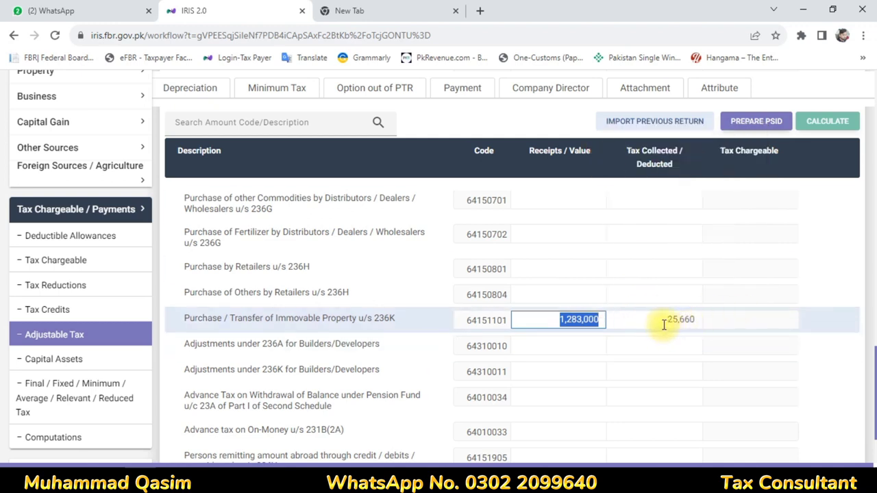
{"action": "left_click", "coordinate": [835, 120]}
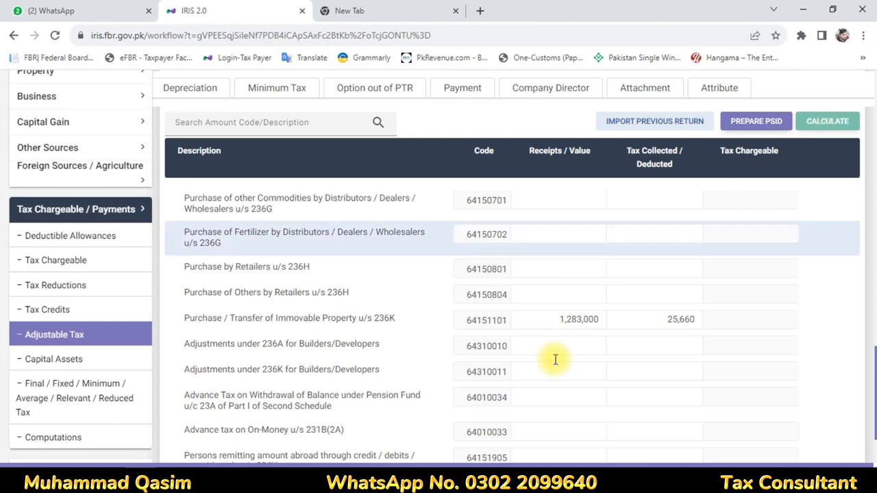
{"action": "left_click", "coordinate": [584, 270]}
{"action": "scroll", "coordinate": [137, 366], "scroll_direction": "down", "scroll_amount": 3}
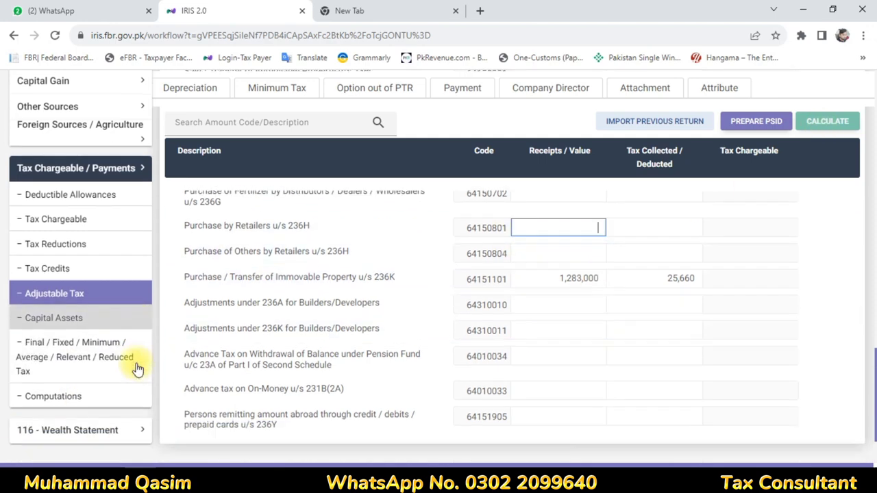
{"action": "scroll", "coordinate": [597, 267], "scroll_direction": "down", "scroll_amount": 10}
{"action": "scroll", "coordinate": [600, 271], "scroll_direction": "down", "scroll_amount": 1}
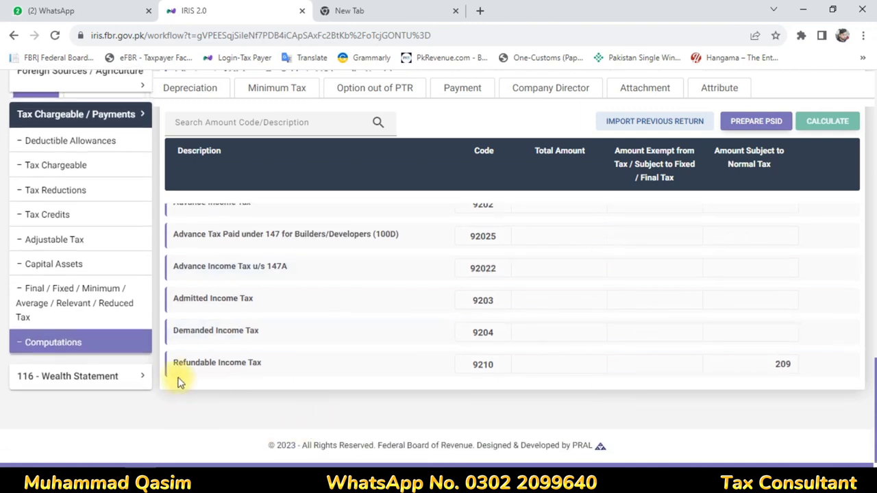
Enter 450,920 as other personal/household expenses under code 7087
{"action": "left_click", "coordinate": [62, 377]}
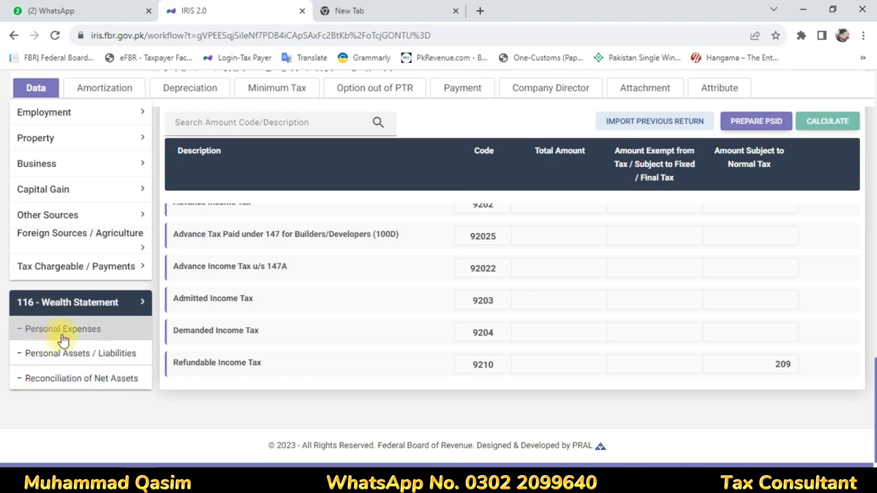
{"action": "left_click", "coordinate": [63, 340]}
{"action": "scroll", "coordinate": [483, 302], "scroll_direction": "down", "scroll_amount": 5}
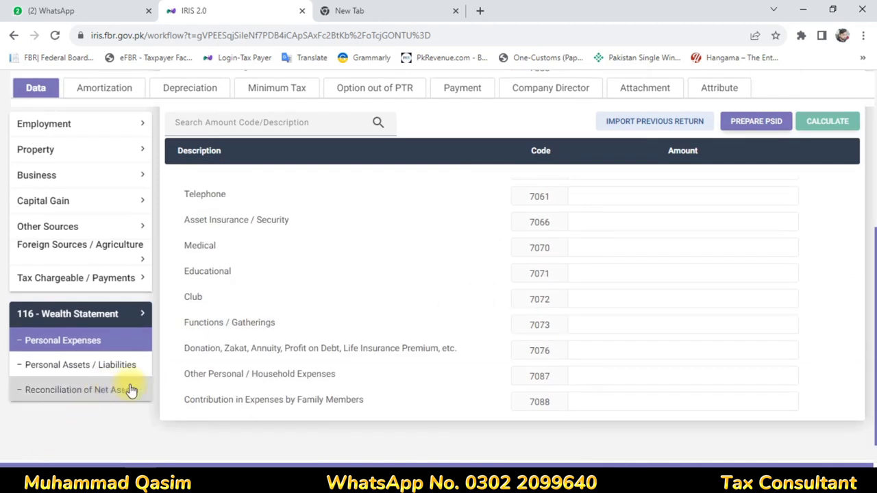
{"action": "left_click", "coordinate": [754, 379]}
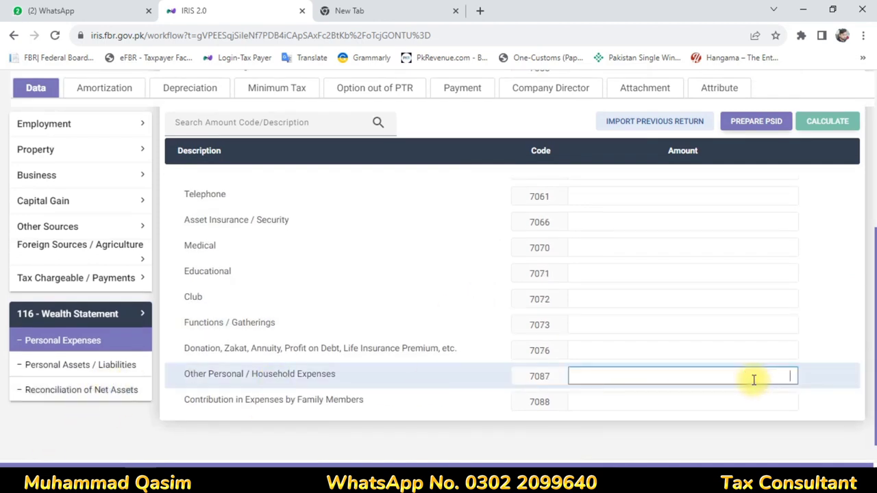
{"action": "type", "text": "450"}
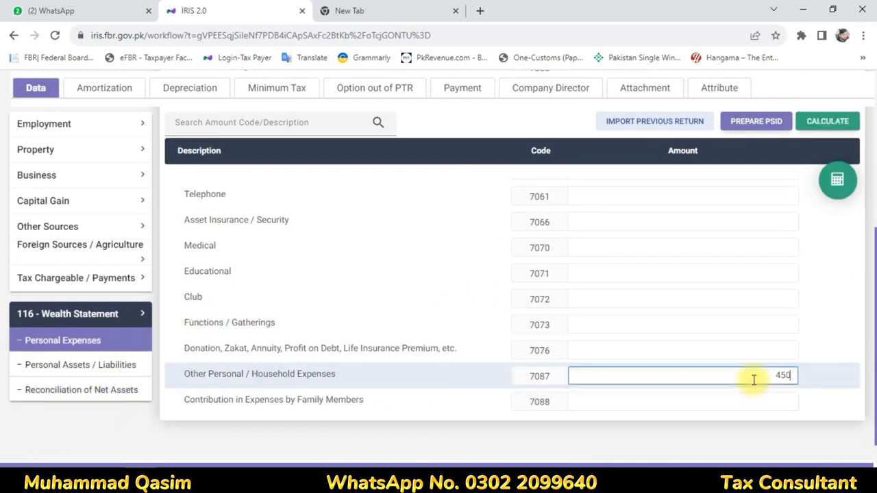
{"action": "type", "text": ",920"}
{"action": "left_click", "coordinate": [790, 295]}
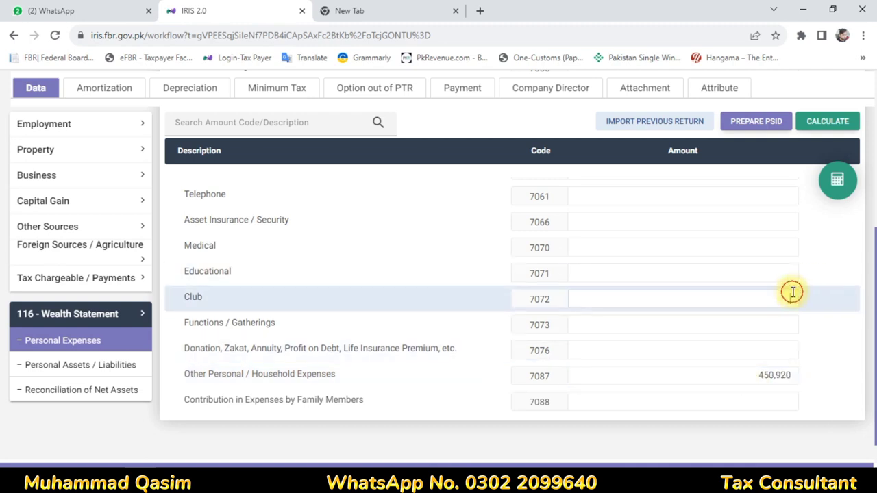
{"action": "scroll", "coordinate": [251, 280], "scroll_direction": "up", "scroll_amount": 2}
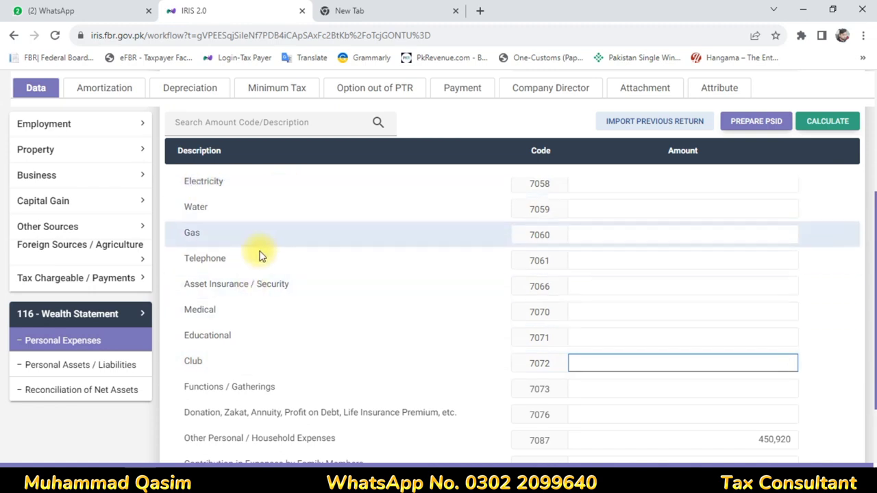
{"action": "scroll", "coordinate": [267, 274], "scroll_direction": "down", "scroll_amount": 3}
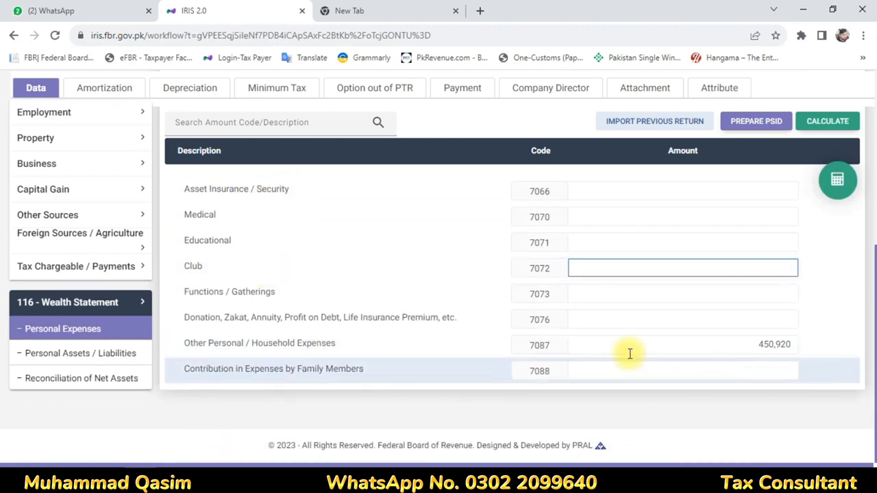
{"action": "left_click", "coordinate": [718, 342]}
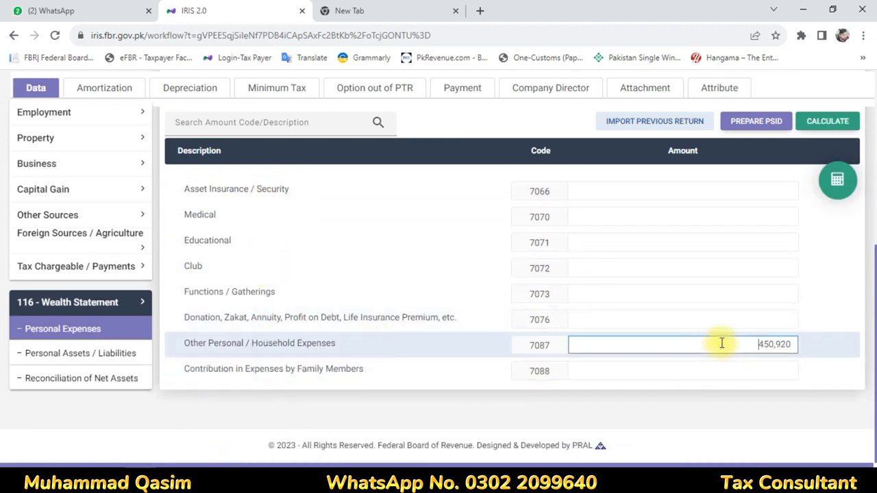
Record rates/taxes under code 7052 and recalculate, bringing personal expenses to 476,580
{"action": "scroll", "coordinate": [720, 289], "scroll_direction": "up", "scroll_amount": 3}
{"action": "scroll", "coordinate": [477, 290], "scroll_direction": "up", "scroll_amount": 3}
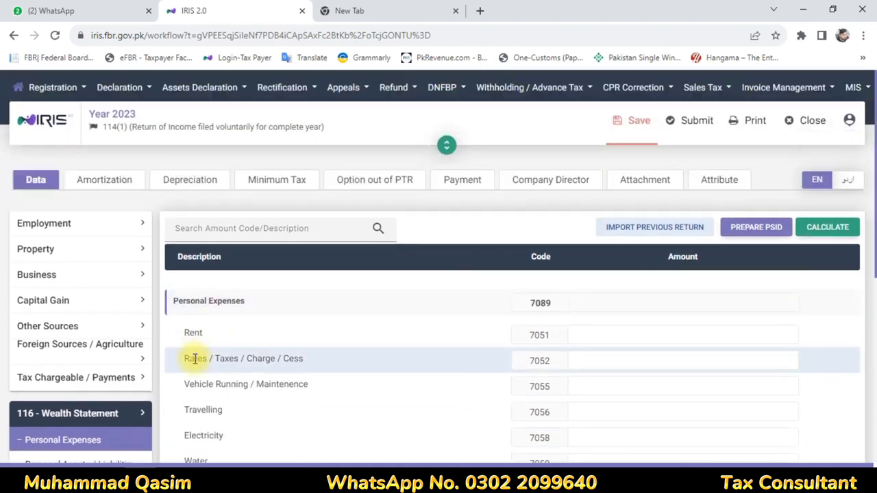
{"action": "left_click", "coordinate": [781, 355]}
{"action": "type", "text": "25000"}
{"action": "key", "text": "Tab"}
{"action": "left_click", "coordinate": [828, 230]}
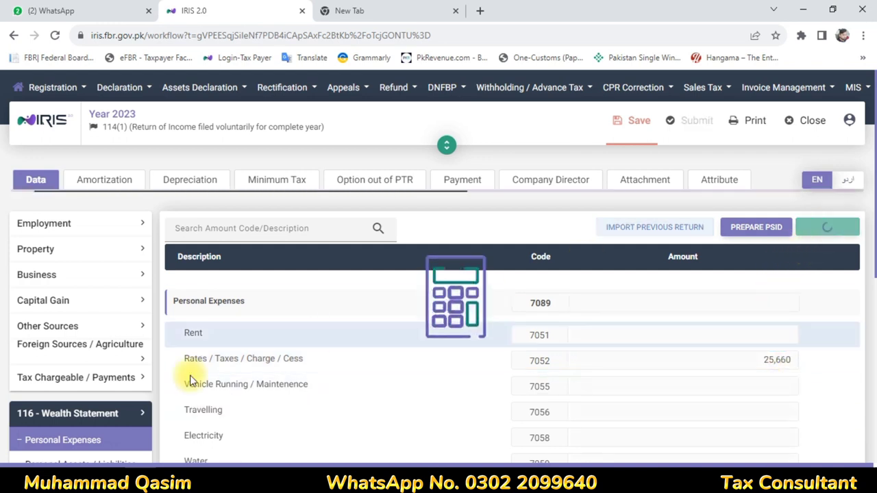
{"action": "scroll", "coordinate": [86, 338], "scroll_direction": "down", "scroll_amount": 5}
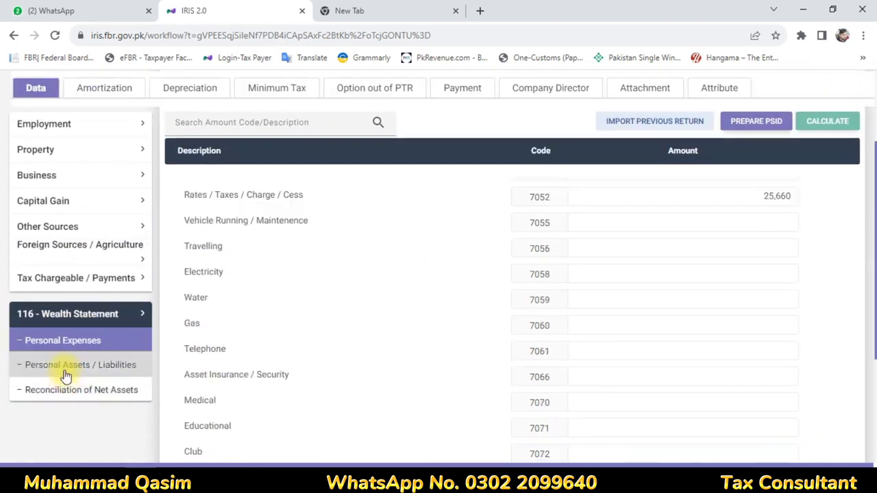
Open the Personal Assets / Liabilities table and scroll through asset codes 7001 to 7009
{"action": "left_click", "coordinate": [64, 366]}
{"action": "scroll", "coordinate": [697, 298], "scroll_direction": "down", "scroll_amount": 5}
{"action": "scroll", "coordinate": [698, 298], "scroll_direction": "down", "scroll_amount": 4}
{"action": "scroll", "coordinate": [698, 299], "scroll_direction": "up", "scroll_amount": 3}
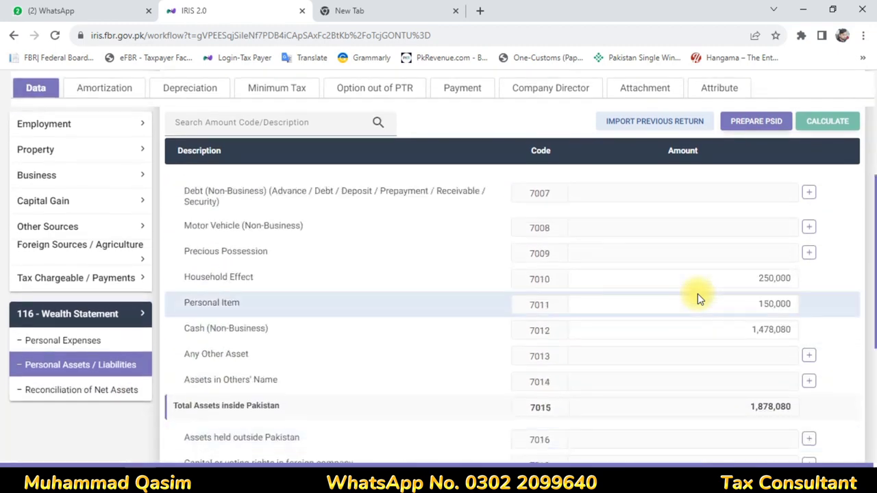
{"action": "scroll", "coordinate": [697, 299], "scroll_direction": "up", "scroll_amount": 3}
{"action": "scroll", "coordinate": [698, 299], "scroll_direction": "up", "scroll_amount": 1}
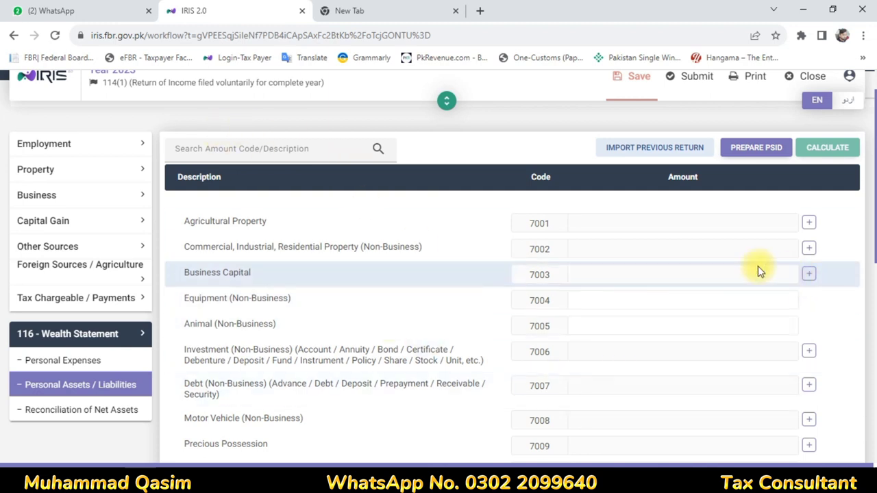
Expand Tax Chargeable / Payments and open Capital Assets, reviewing the blank property rows 7100–7108
{"action": "left_click", "coordinate": [48, 303]}
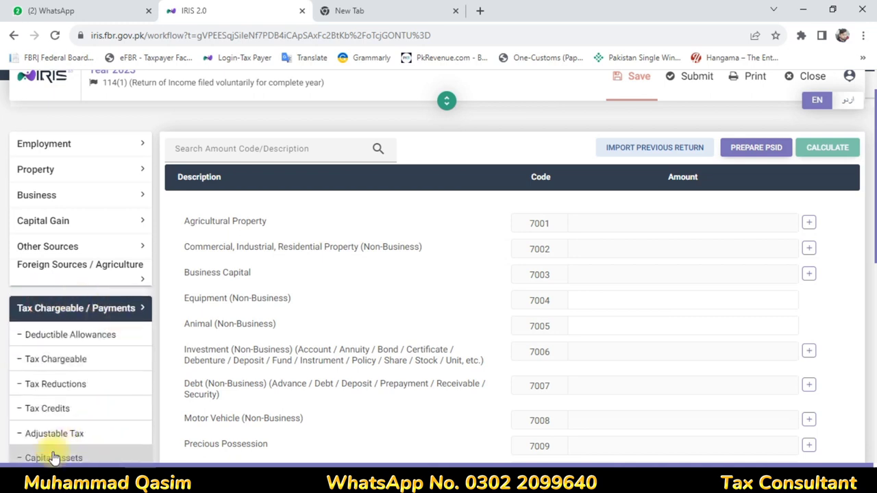
{"action": "scroll", "coordinate": [63, 450], "scroll_direction": "down", "scroll_amount": 1}
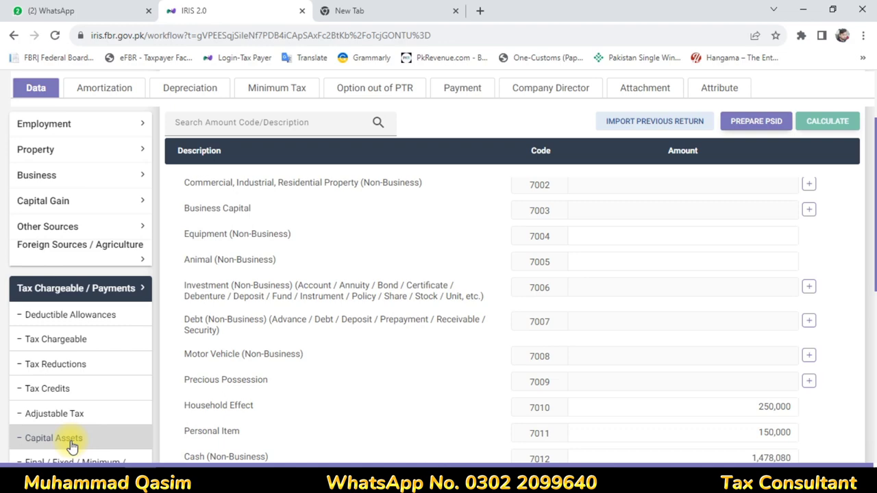
{"action": "left_click", "coordinate": [72, 446]}
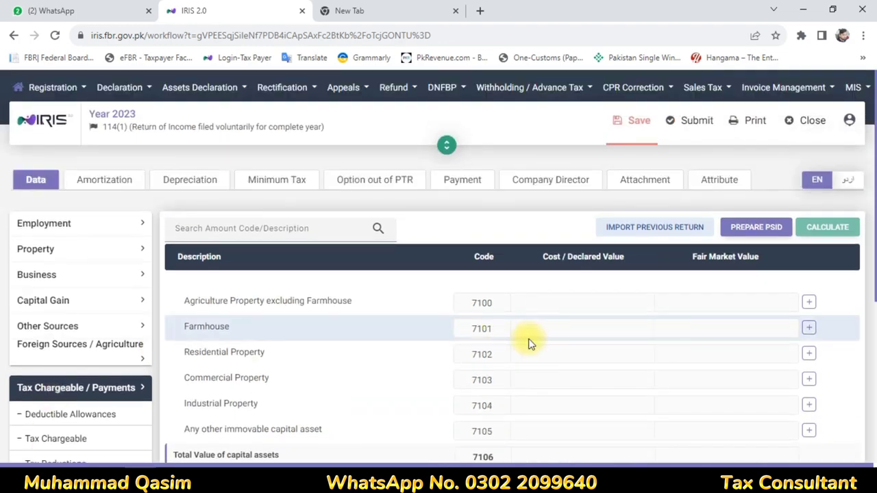
{"action": "scroll", "coordinate": [521, 339], "scroll_direction": "down", "scroll_amount": 1}
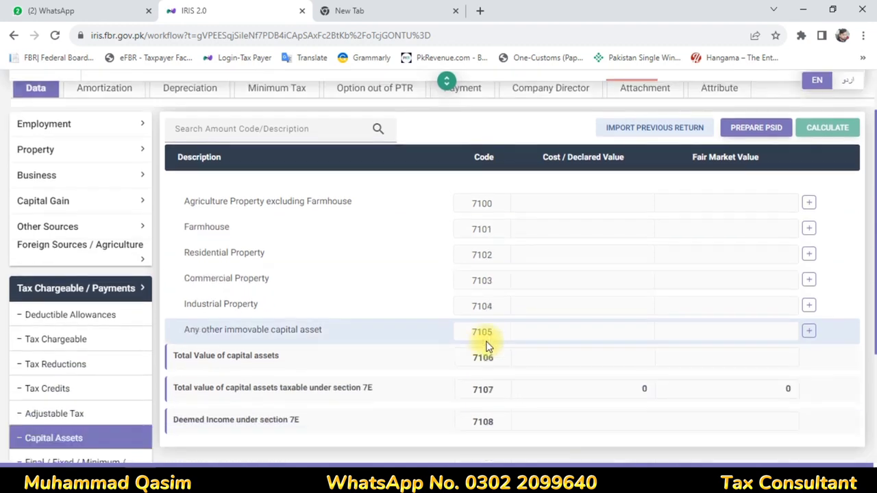
{"action": "scroll", "coordinate": [487, 346], "scroll_direction": "down", "scroll_amount": 1}
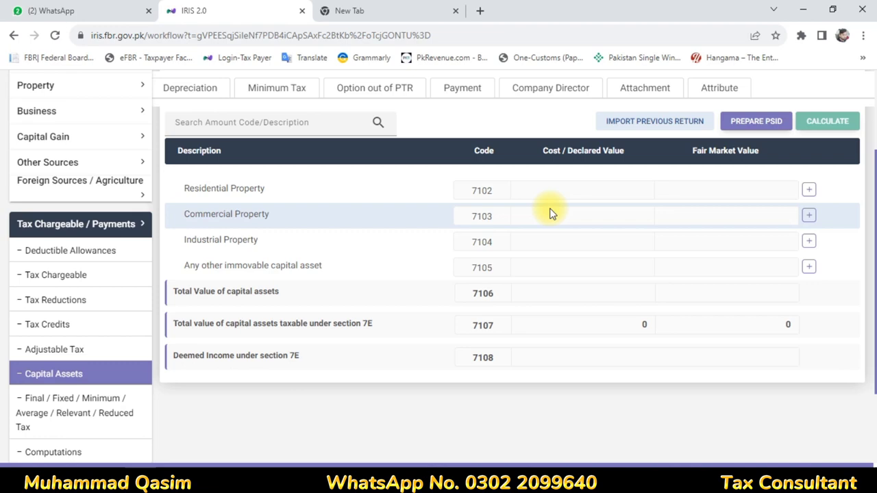
{"action": "scroll", "coordinate": [553, 214], "scroll_direction": "up", "scroll_amount": 1}
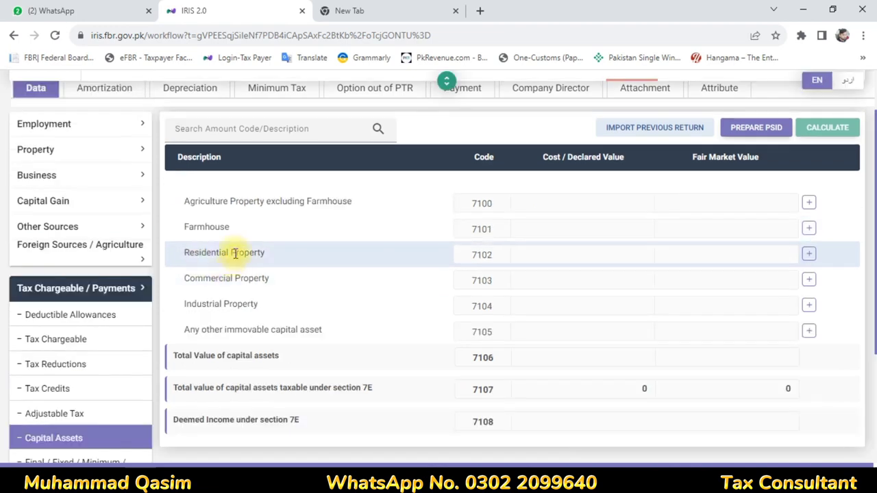
Add a residential property capital asset with a total area of 66.66 square yards
{"action": "left_click", "coordinate": [809, 255]}
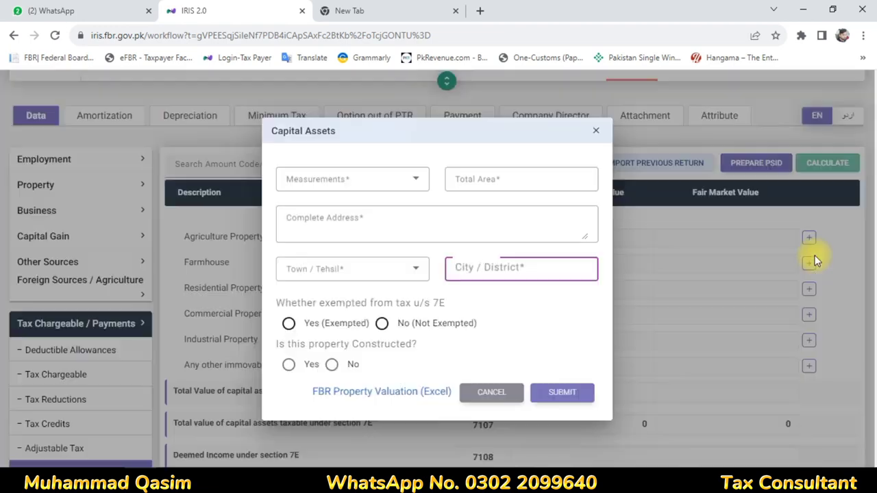
{"action": "left_click", "coordinate": [358, 182]}
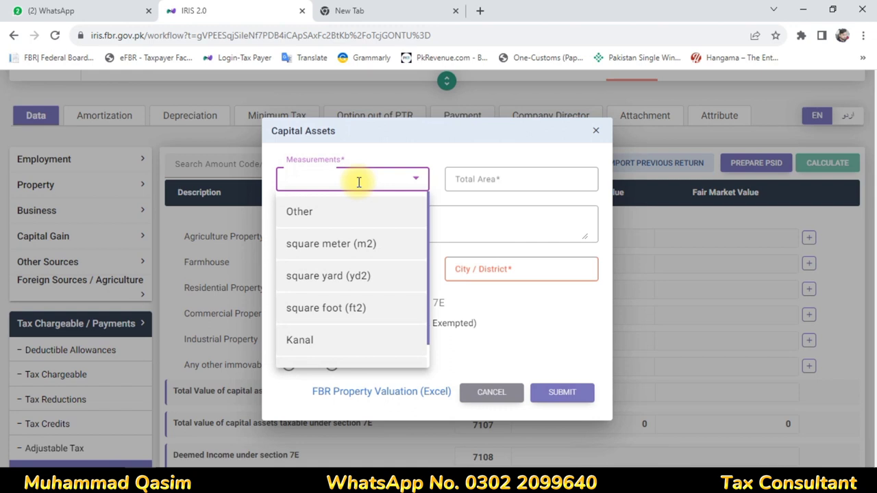
{"action": "left_click", "coordinate": [348, 290]}
{"action": "left_click", "coordinate": [505, 182]}
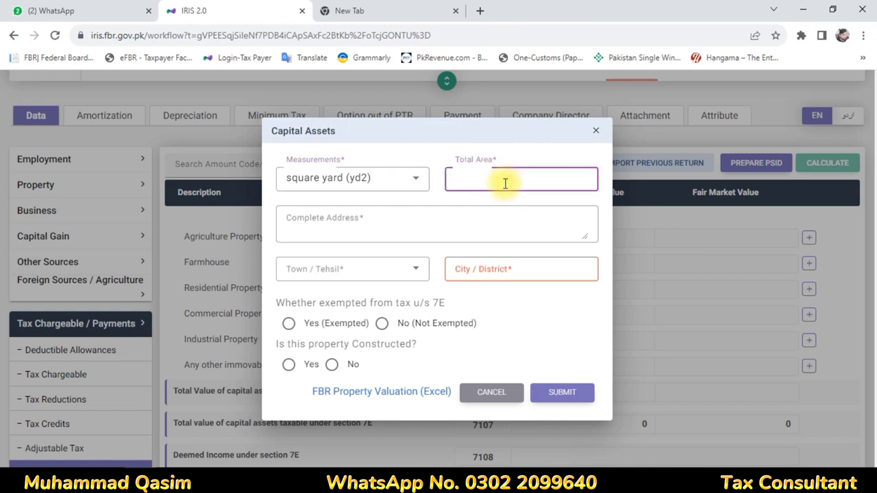
{"action": "type", "text": "66"}
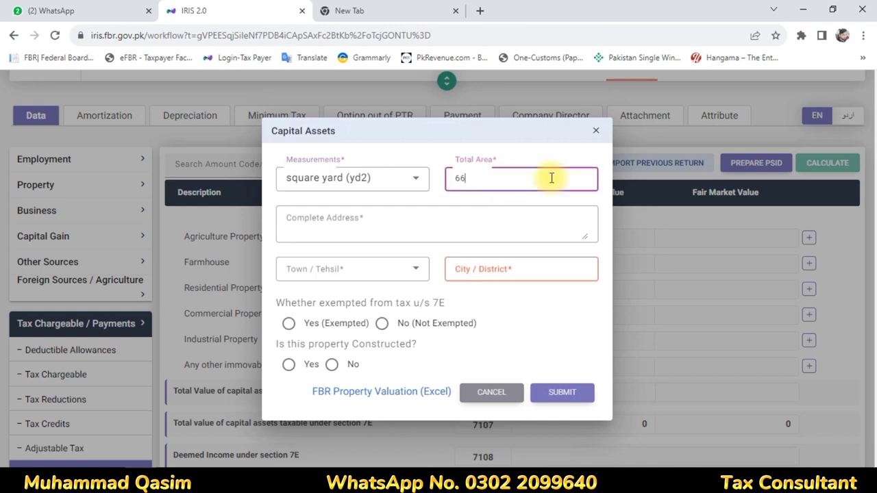
{"action": "type", "text": ".66"}
Paste the property address, choose the Karachi Central town, and mark it exempt under section 7E
{"action": "left_click", "coordinate": [385, 219]}
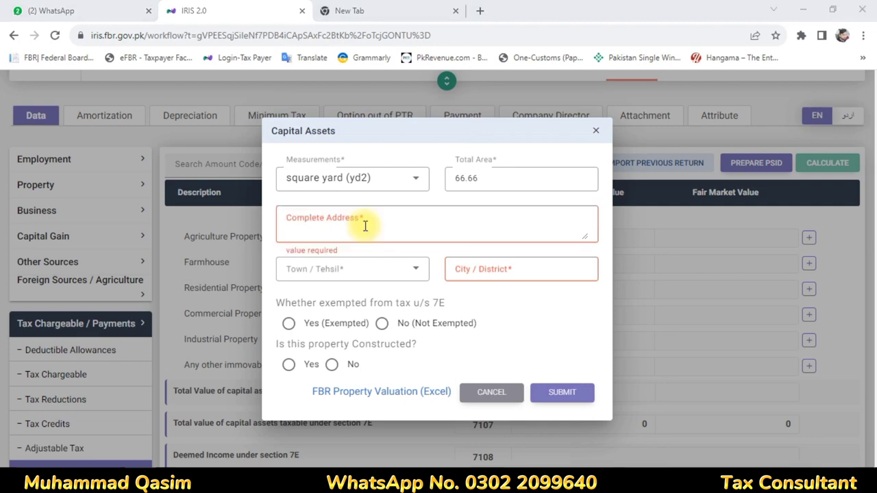
{"action": "left_click", "coordinate": [364, 225]}
{"action": "right_click", "coordinate": [364, 226]}
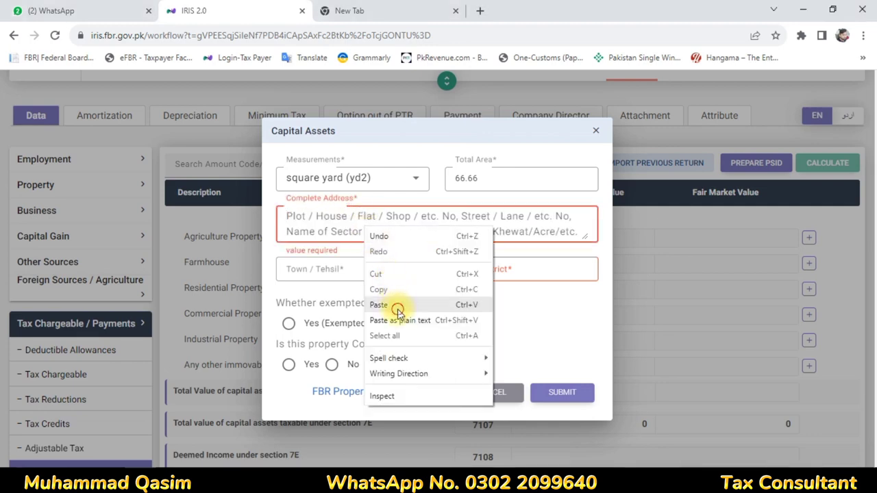
{"action": "left_click", "coordinate": [398, 306]}
{"action": "left_click", "coordinate": [334, 269]}
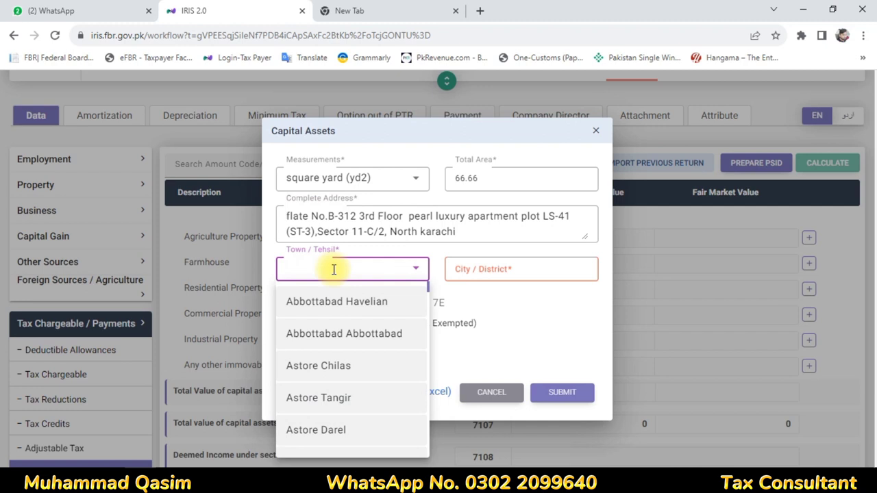
{"action": "type", "text": "kar"}
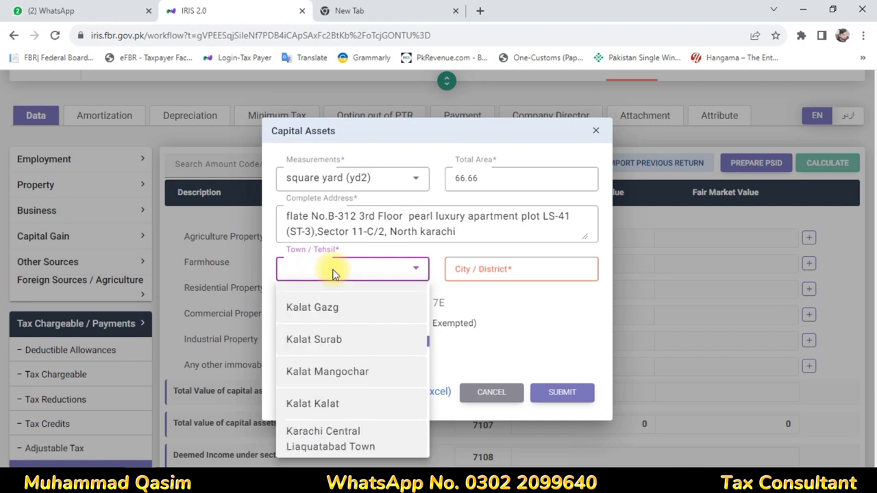
{"action": "scroll", "coordinate": [335, 371], "scroll_direction": "down", "scroll_amount": 2}
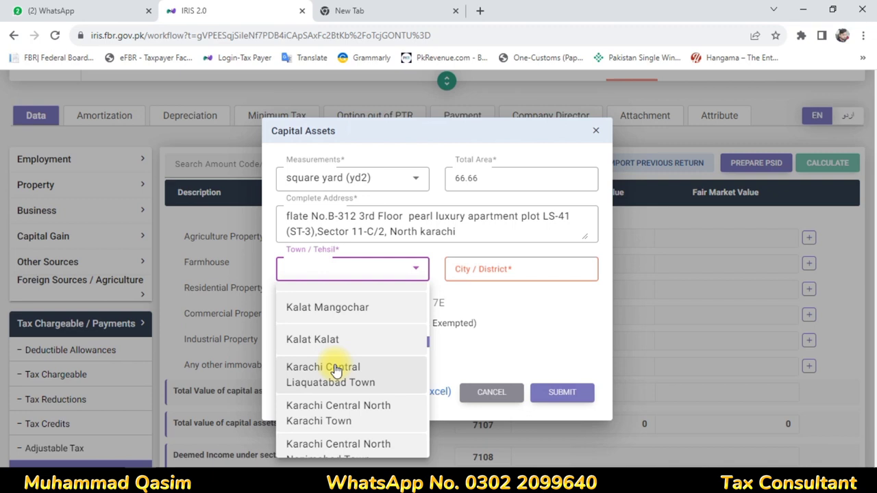
{"action": "left_click", "coordinate": [356, 409]}
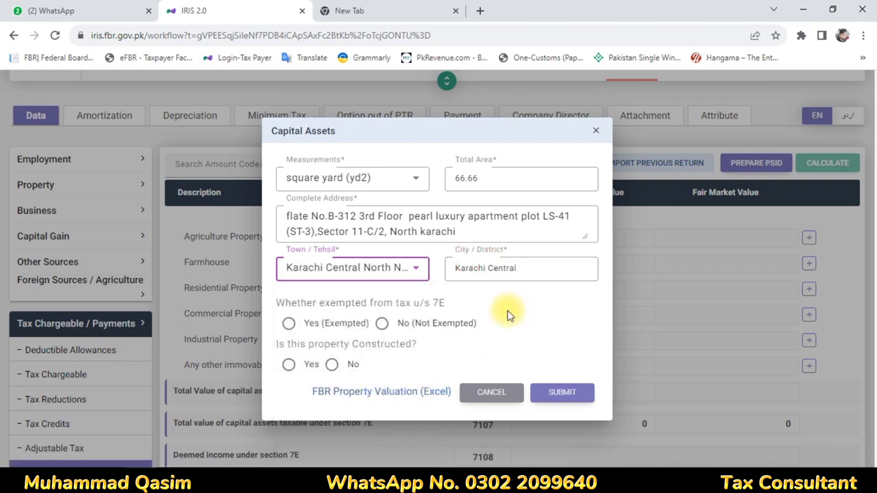
{"action": "left_click", "coordinate": [289, 323]}
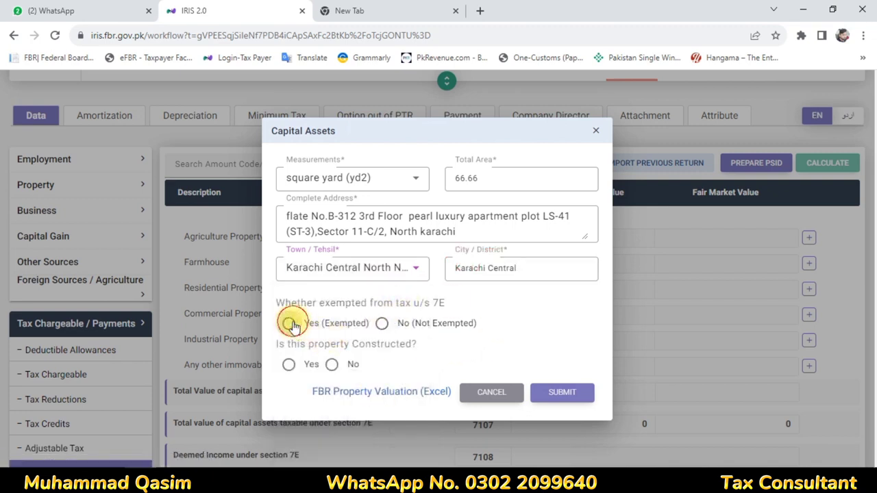
{"action": "left_click", "coordinate": [327, 329]}
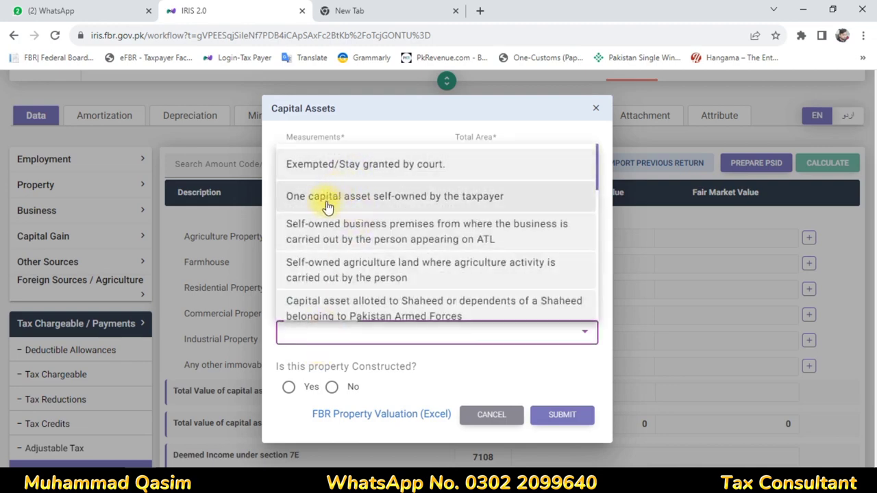
Cite 'One capital asset self-owned by the taxpayer' as exemption reason, constructed, with 66.66 covered area
{"action": "left_click", "coordinate": [447, 205]}
{"action": "left_click", "coordinate": [290, 387]}
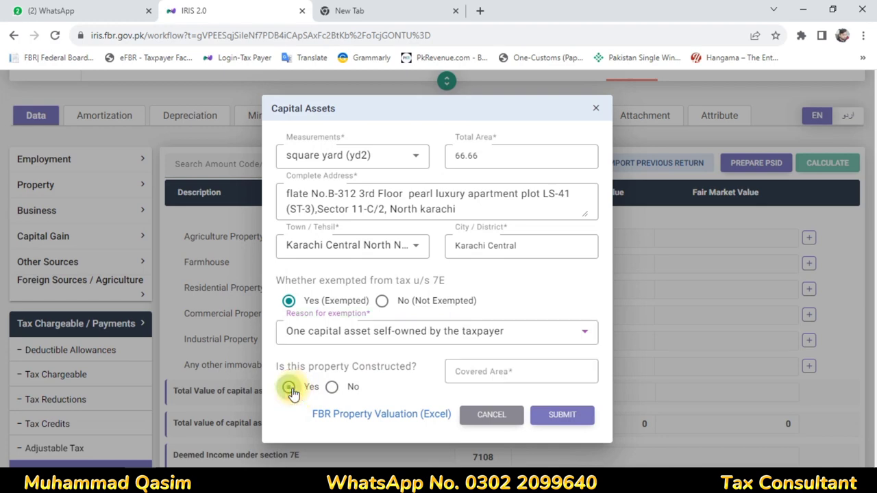
{"action": "left_click", "coordinate": [471, 373]}
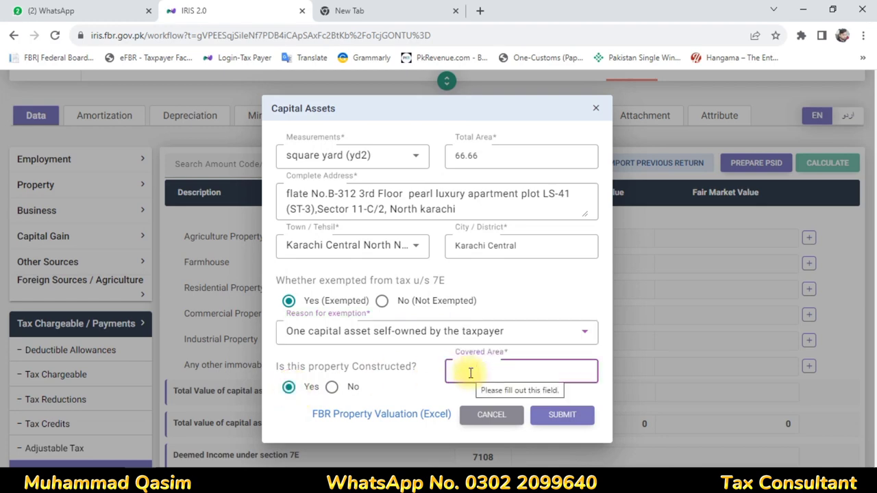
{"action": "type", "text": "66.66"}
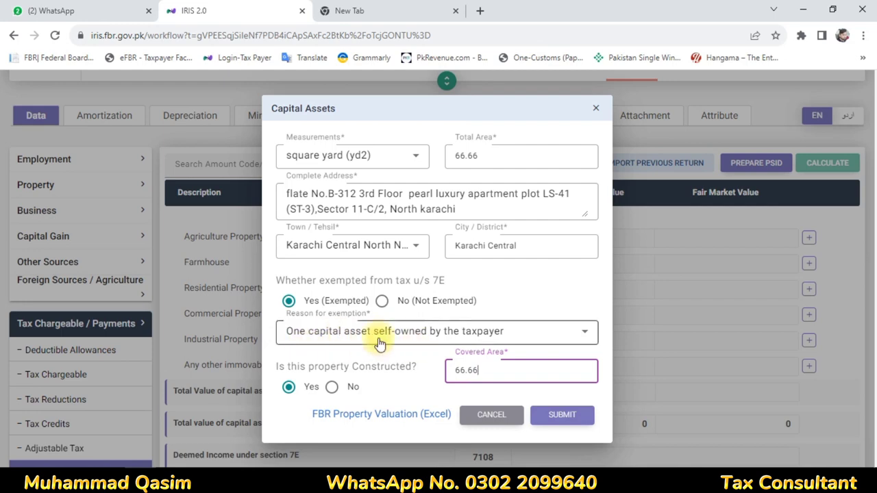
{"action": "left_click", "coordinate": [579, 336]}
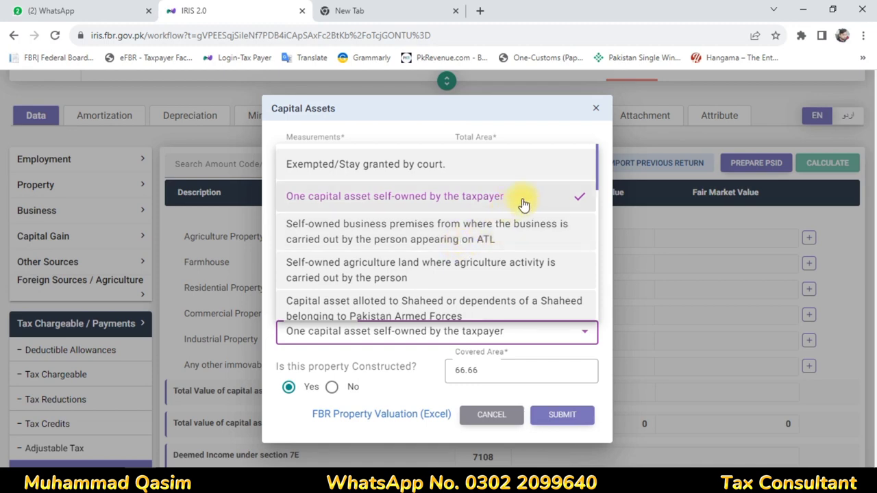
{"action": "scroll", "coordinate": [528, 205], "scroll_direction": "down", "scroll_amount": 2}
{"action": "scroll", "coordinate": [527, 213], "scroll_direction": "down", "scroll_amount": 3}
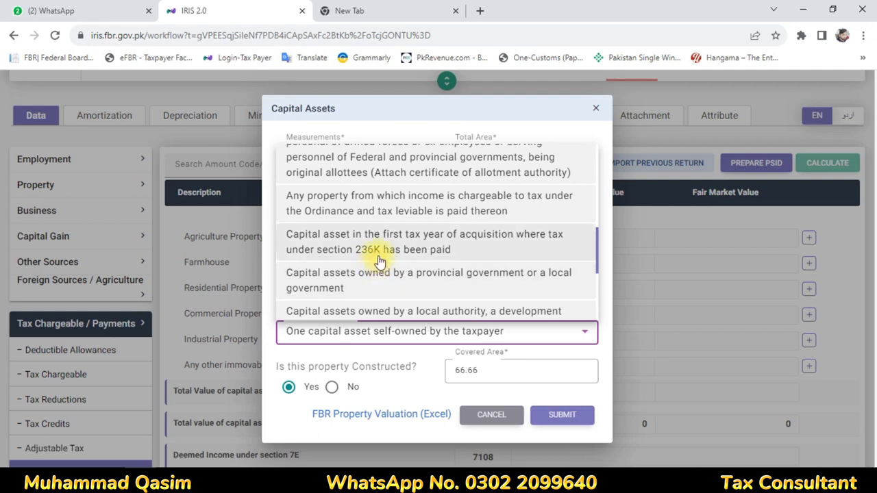
{"action": "scroll", "coordinate": [379, 261], "scroll_direction": "up", "scroll_amount": 2}
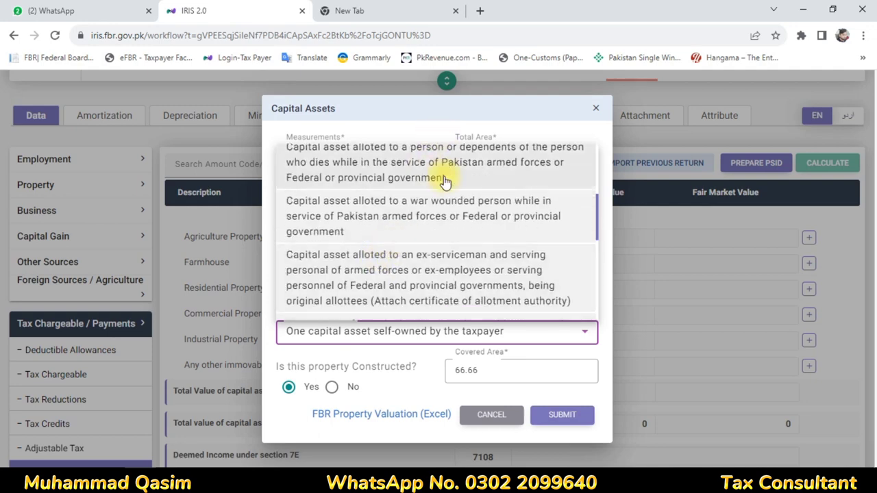
{"action": "scroll", "coordinate": [489, 315], "scroll_direction": "up", "scroll_amount": 5}
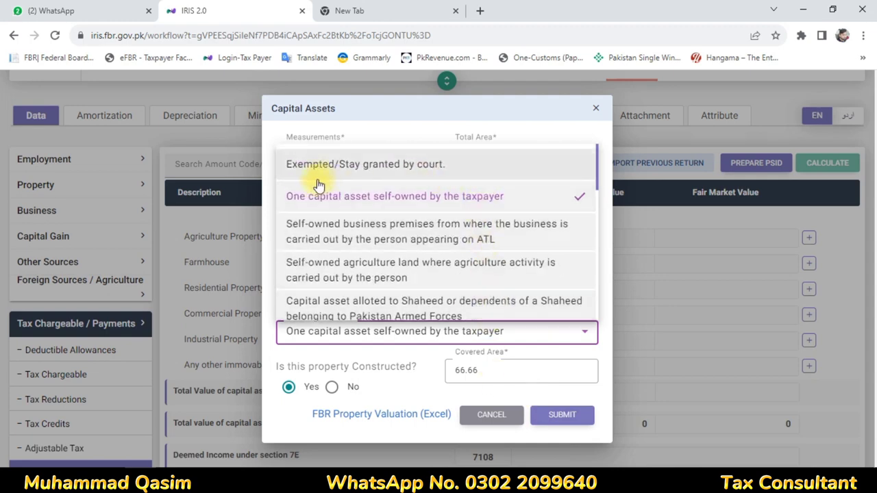
{"action": "left_click", "coordinate": [566, 423]}
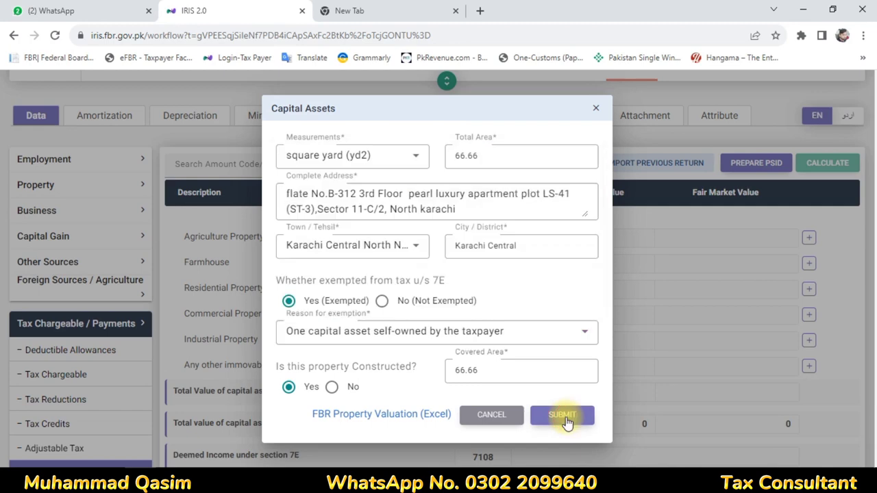
Save the flat entry and give row 7102 a cost and fair market value of 1,283,000, then recalculate
{"action": "left_click", "coordinate": [566, 422]}
{"action": "scroll", "coordinate": [479, 451], "scroll_direction": "down", "scroll_amount": 1}
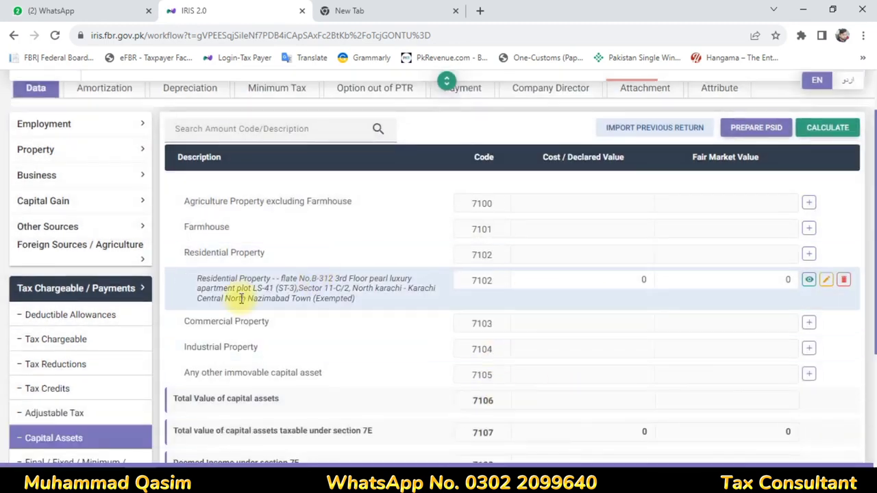
{"action": "left_click", "coordinate": [583, 277]}
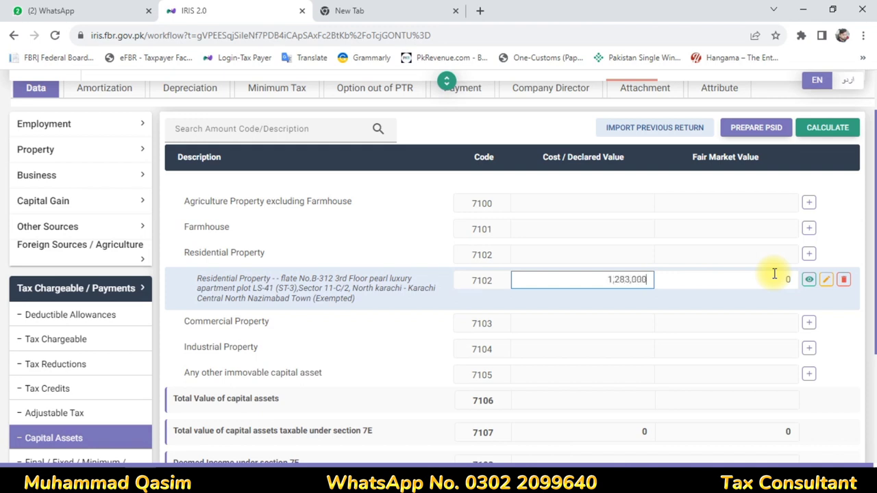
{"action": "left_click", "coordinate": [775, 274]}
{"action": "left_click_drag", "start_coordinate": [774, 274], "coordinate": [799, 273]}
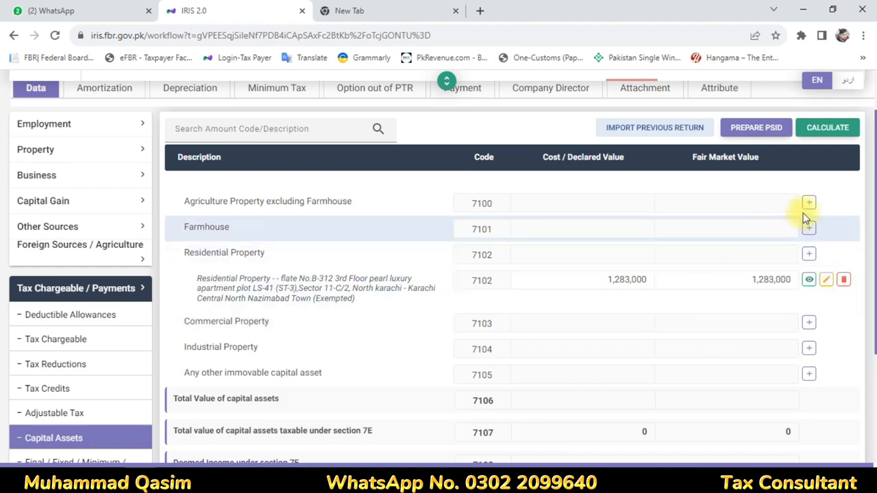
{"action": "left_click", "coordinate": [828, 127]}
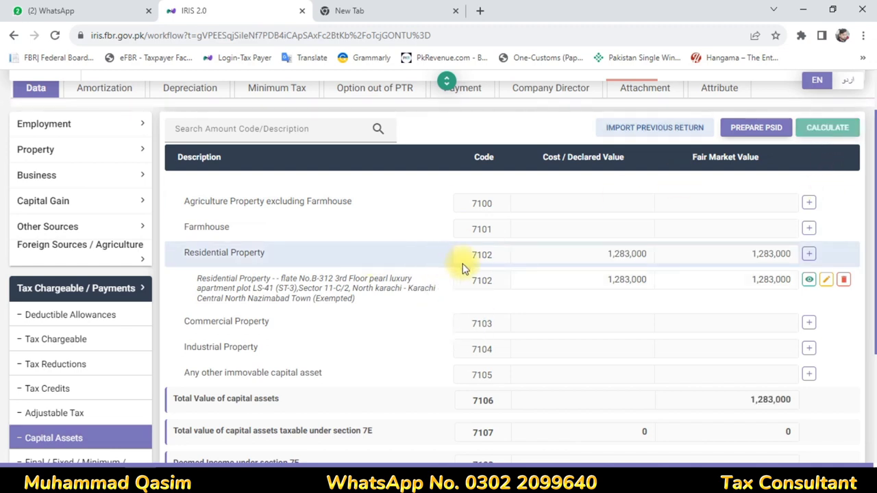
Open the wealth statement's Personal Assets / Liabilities page
{"action": "scroll", "coordinate": [464, 265], "scroll_direction": "down", "scroll_amount": 3}
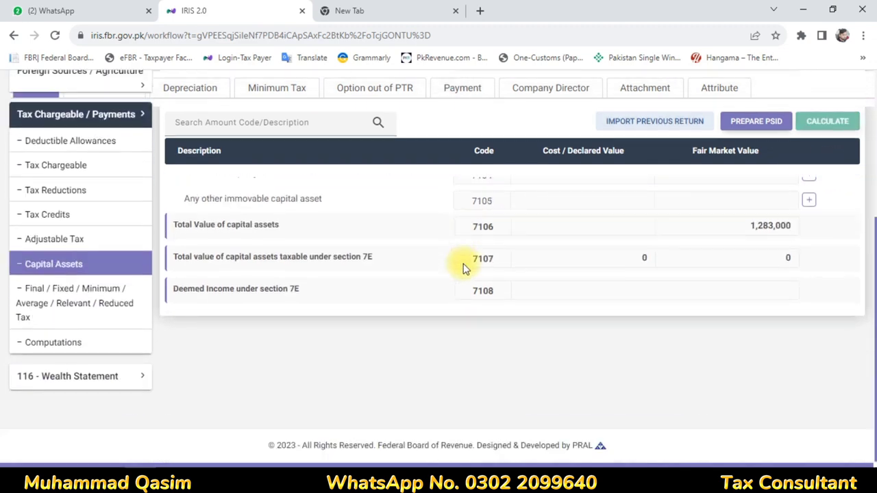
{"action": "left_click", "coordinate": [39, 376]}
{"action": "left_click", "coordinate": [38, 352]}
Add a Property entry under code 7002 and paste the flat's address into Contents
{"action": "scroll", "coordinate": [79, 353], "scroll_direction": "down", "scroll_amount": 2}
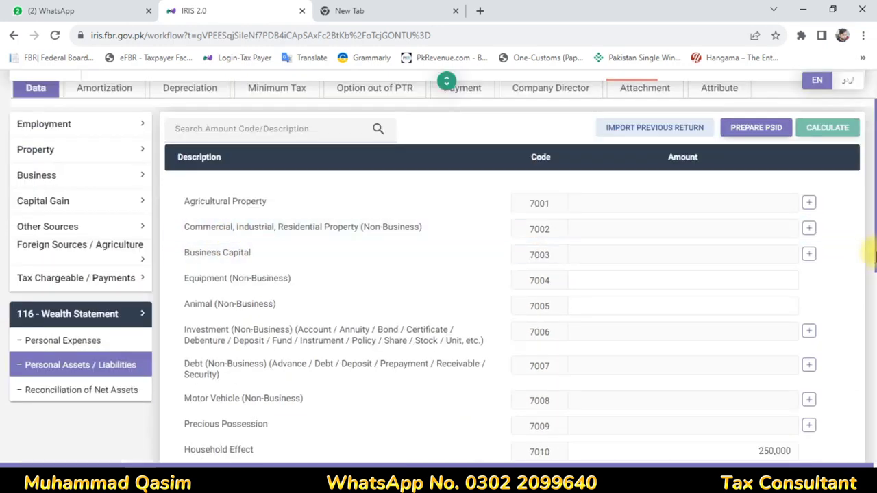
{"action": "left_click", "coordinate": [809, 230]}
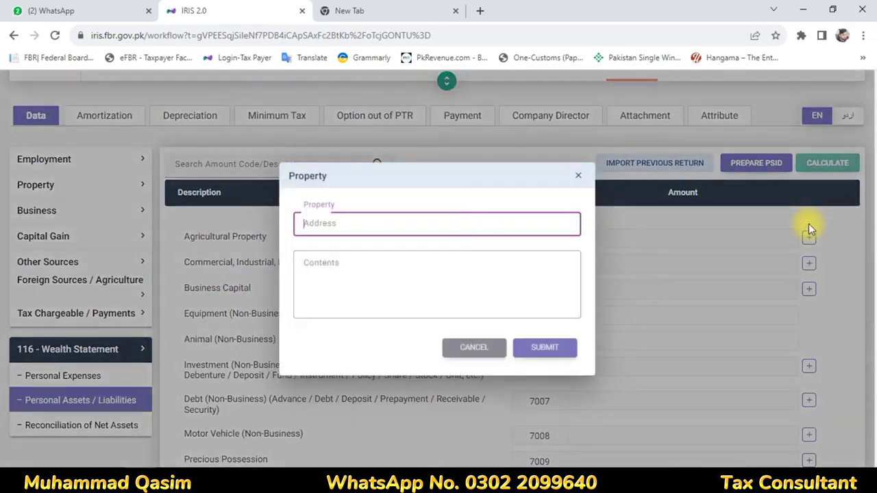
{"action": "left_click", "coordinate": [351, 283]}
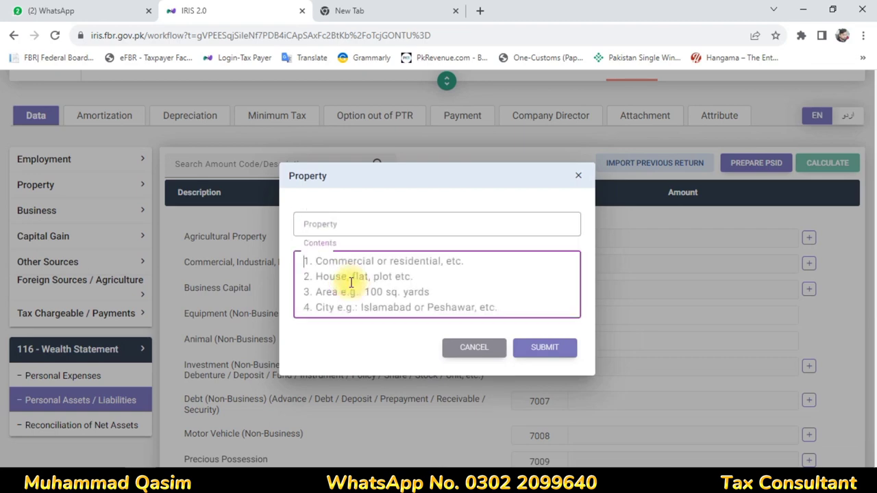
{"action": "left_click", "coordinate": [336, 224]}
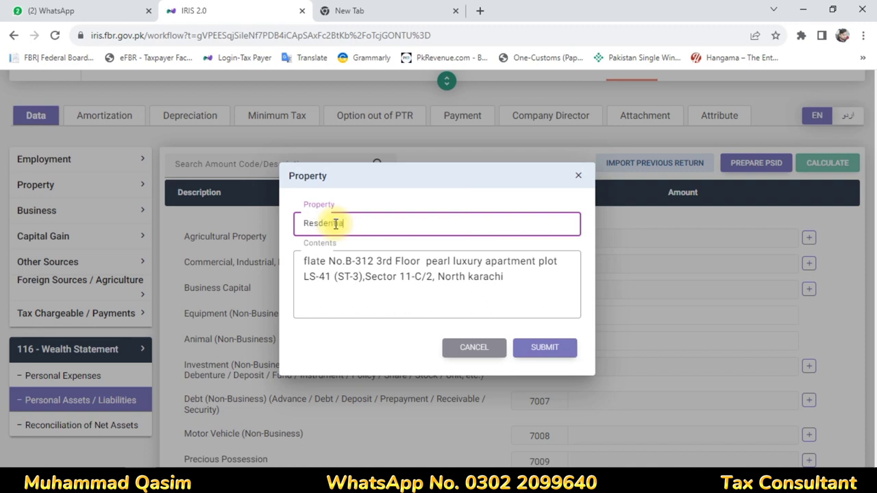
Add the 66.66 area to the contents and remove the extra spaces in the address
{"action": "left_click", "coordinate": [522, 279]}
{"action": "type", "text": "66.6"}
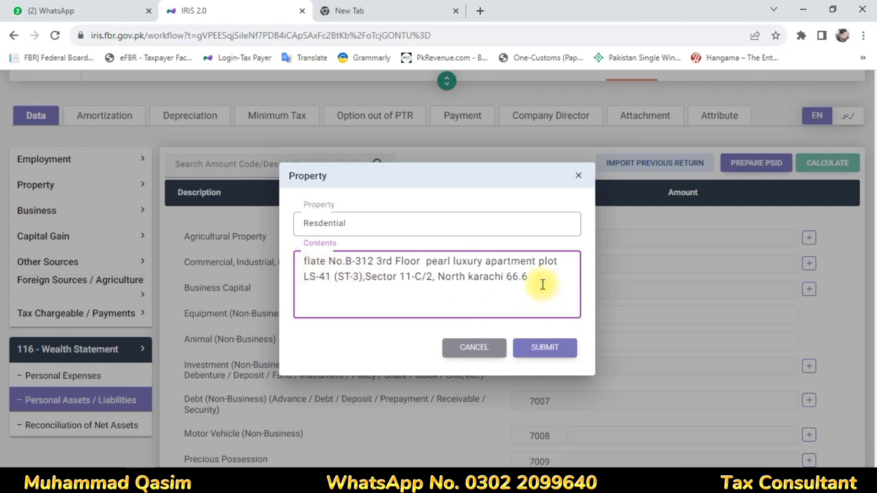
{"action": "left_click", "coordinate": [440, 283]}
{"action": "key", "text": "BackSpace"}
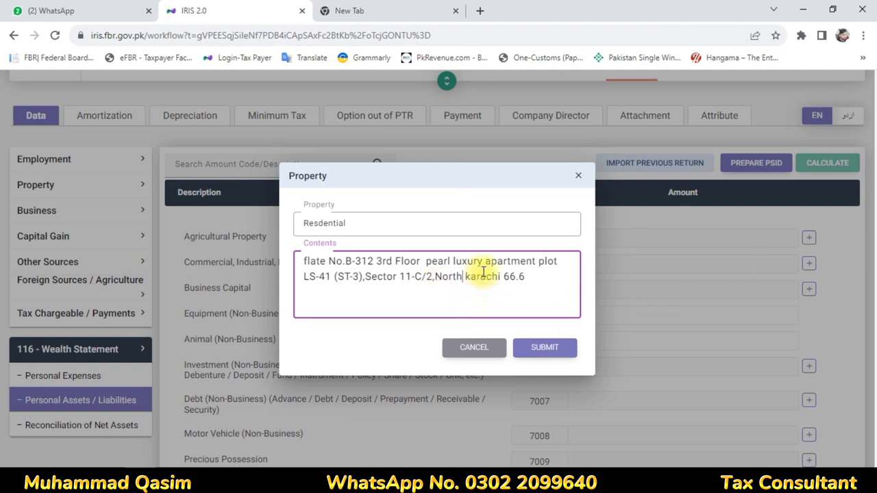
{"action": "left_click", "coordinate": [400, 278]}
{"action": "key", "text": "BackSpace"}
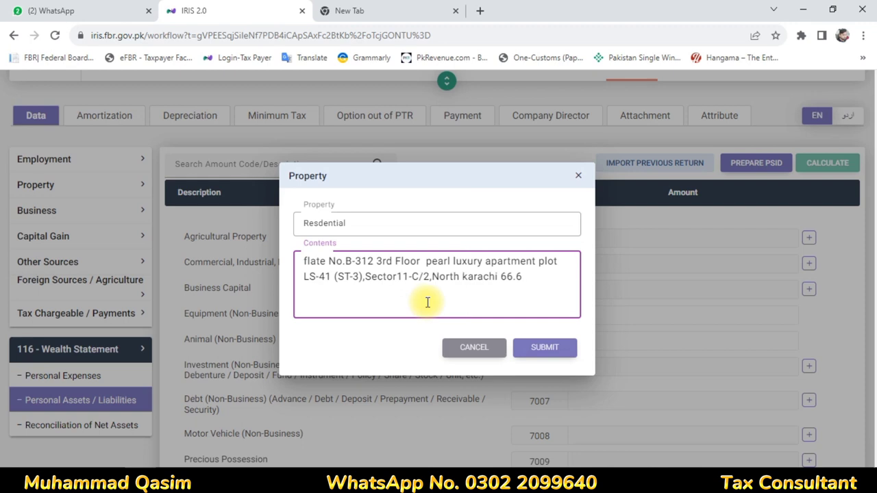
{"action": "left_click", "coordinate": [426, 260]}
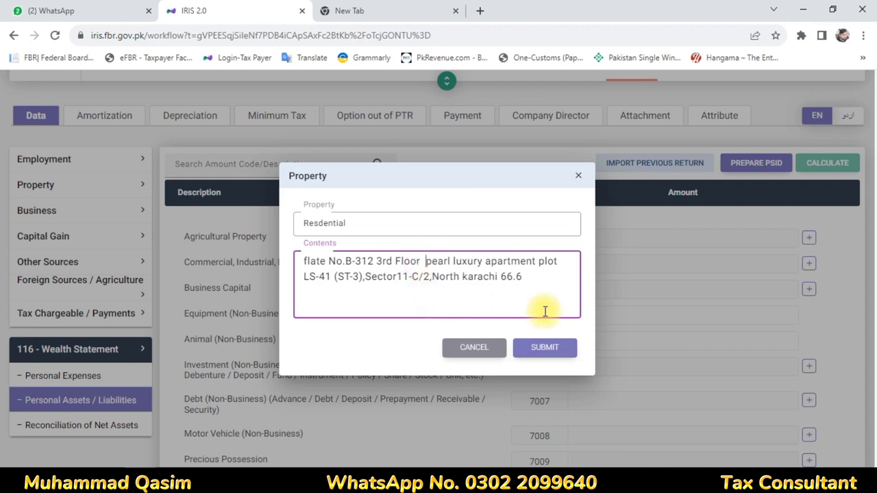
{"action": "key", "text": "BackSpace"}
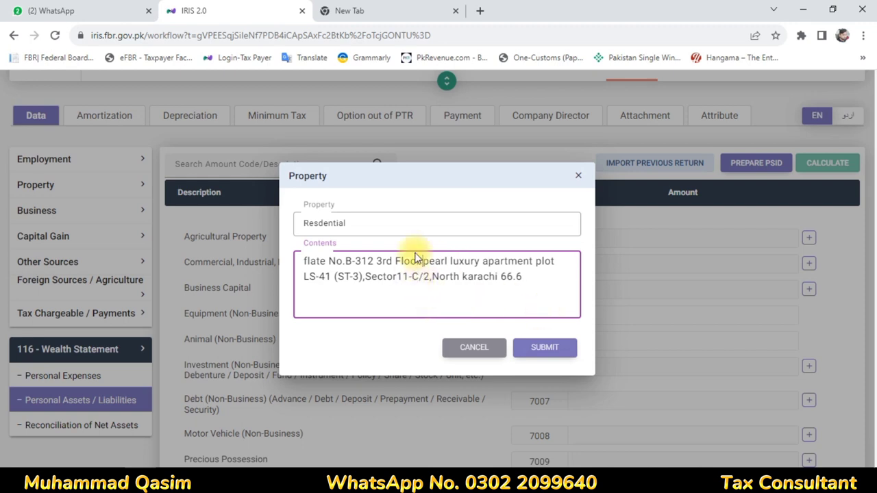
{"action": "left_click", "coordinate": [548, 280]}
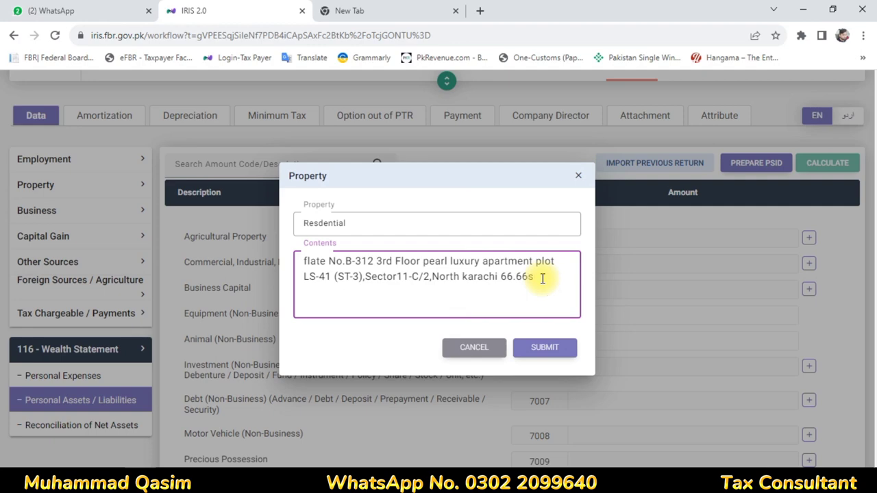
Save the property entry, set its amount to 1,283,000 and recalculate
{"action": "left_click", "coordinate": [562, 347]}
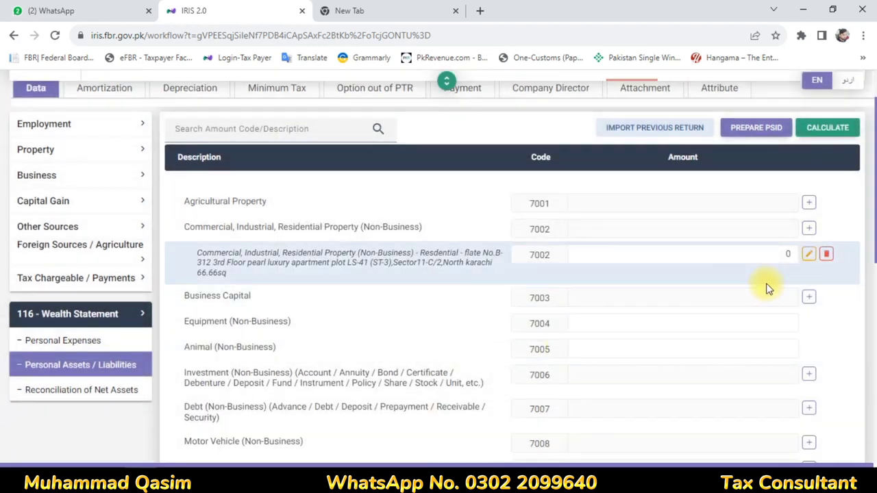
{"action": "left_click", "coordinate": [806, 254]}
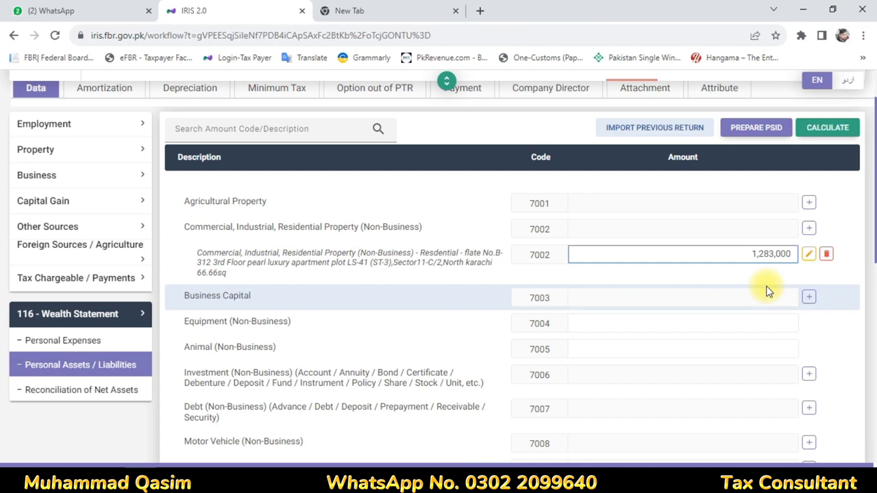
{"action": "left_click", "coordinate": [746, 287]}
{"action": "left_click", "coordinate": [860, 133]}
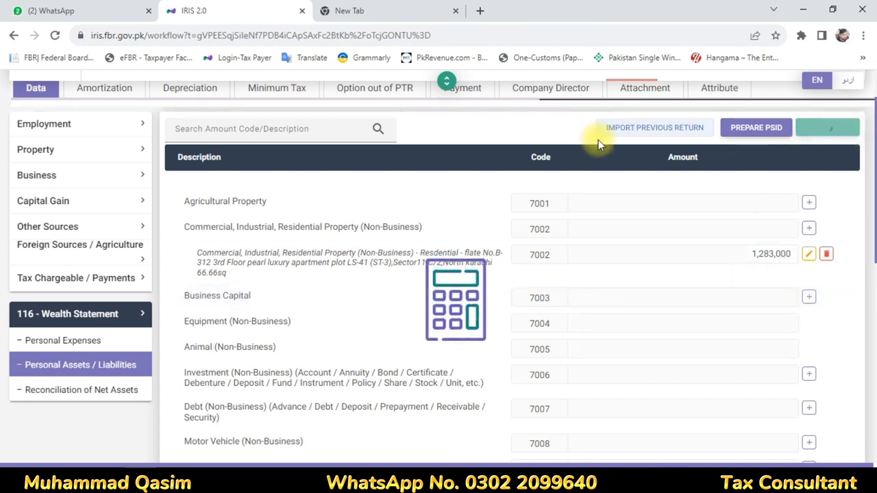
Add a Bank-Balance entry under investment code 7006
{"action": "scroll", "coordinate": [226, 315], "scroll_direction": "down", "scroll_amount": 1}
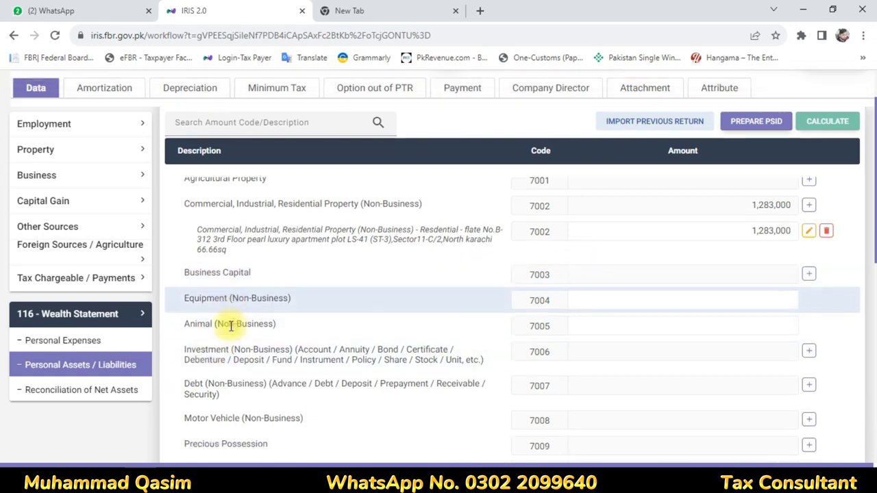
{"action": "left_click", "coordinate": [809, 311]}
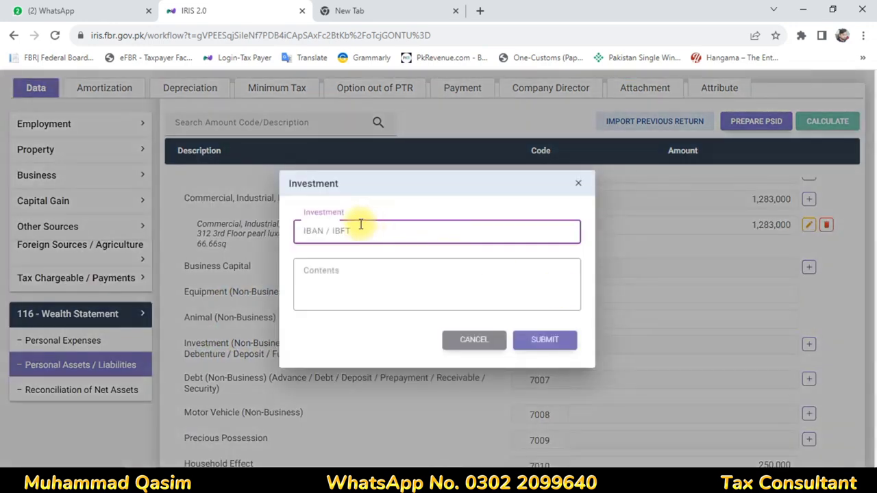
{"action": "type", "text": "ba"}
{"action": "type", "text": "Bank"}
{"action": "left_click", "coordinate": [392, 272]}
{"action": "type", "text": "Ba"}
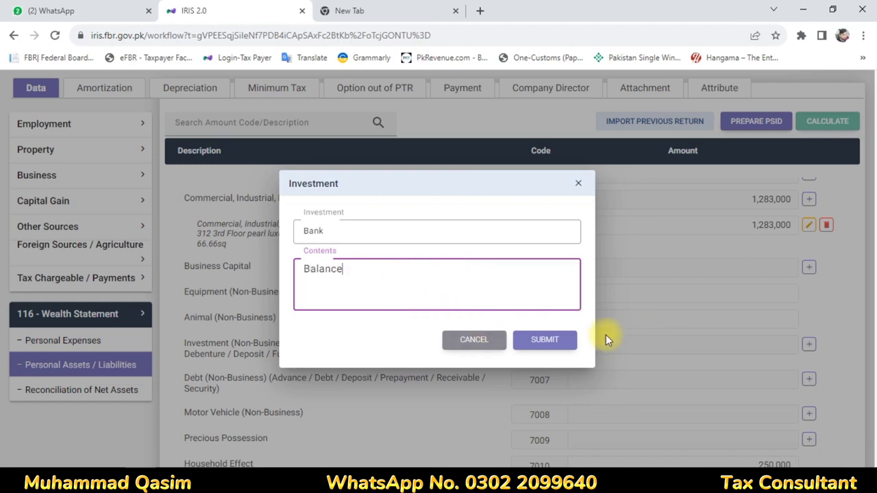
{"action": "left_click", "coordinate": [566, 343]}
Set the bank balance amount to 117,270 and recalculate the wealth totals
{"action": "scroll", "coordinate": [569, 370], "scroll_direction": "down", "scroll_amount": 1}
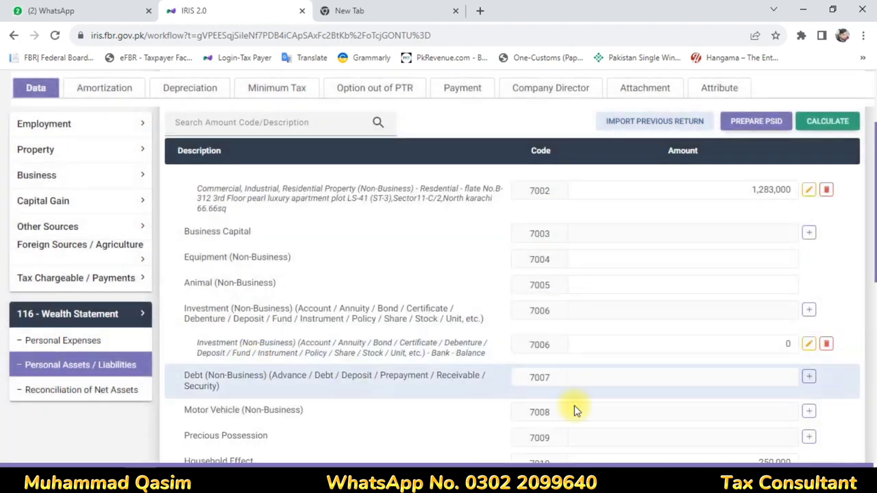
{"action": "left_click", "coordinate": [809, 343]}
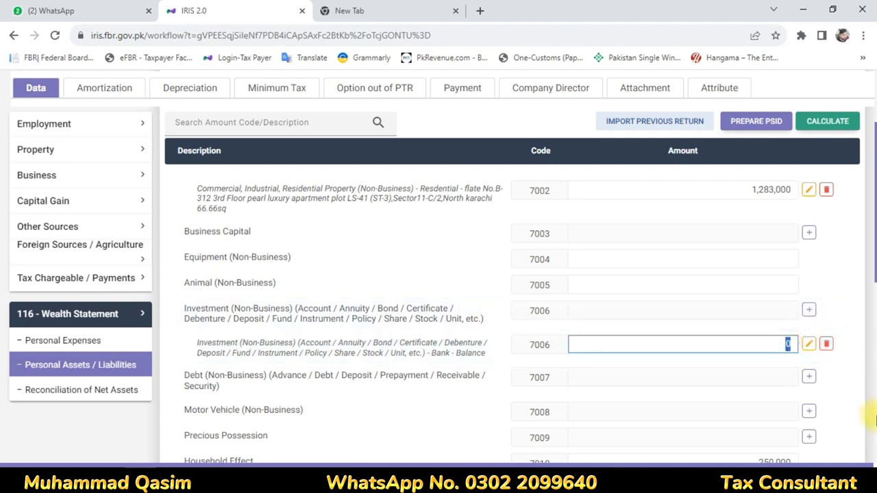
{"action": "left_click", "coordinate": [829, 120]}
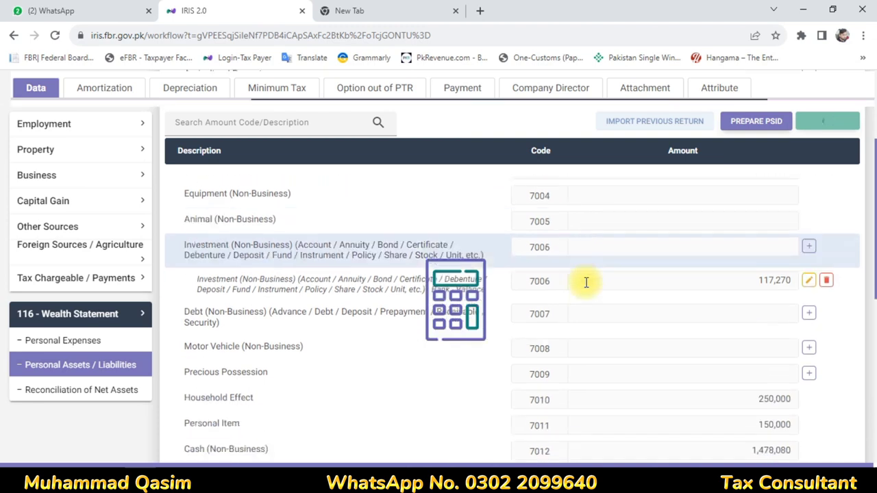
{"action": "scroll", "coordinate": [587, 282], "scroll_direction": "down", "scroll_amount": 2}
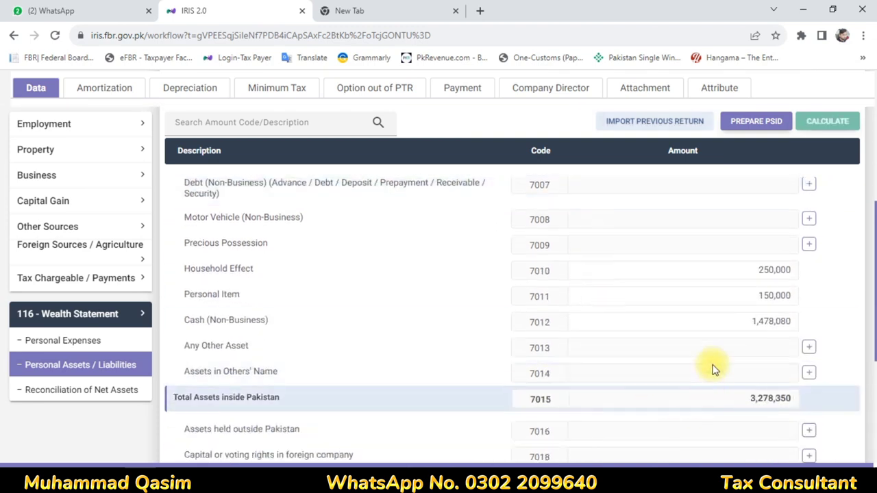
Replace the 7012 Cash (Non-Business) amount with 567,230, giving 2,367,500 total assets
{"action": "left_click_drag", "start_coordinate": [730, 327], "coordinate": [869, 339]}
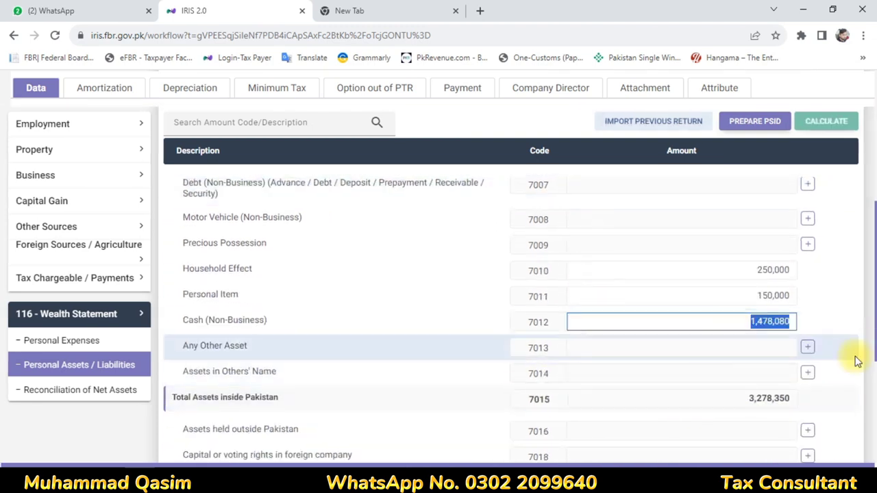
{"action": "type", "text": "567"}
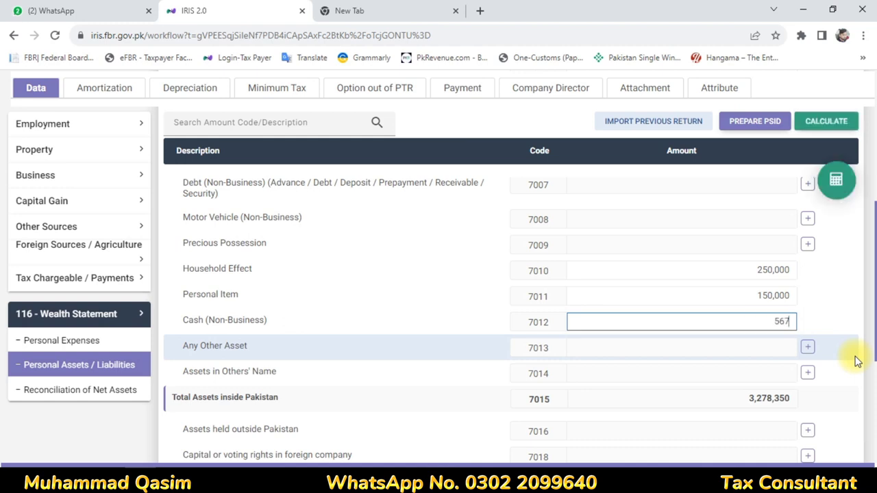
{"action": "type", "text": ",230"}
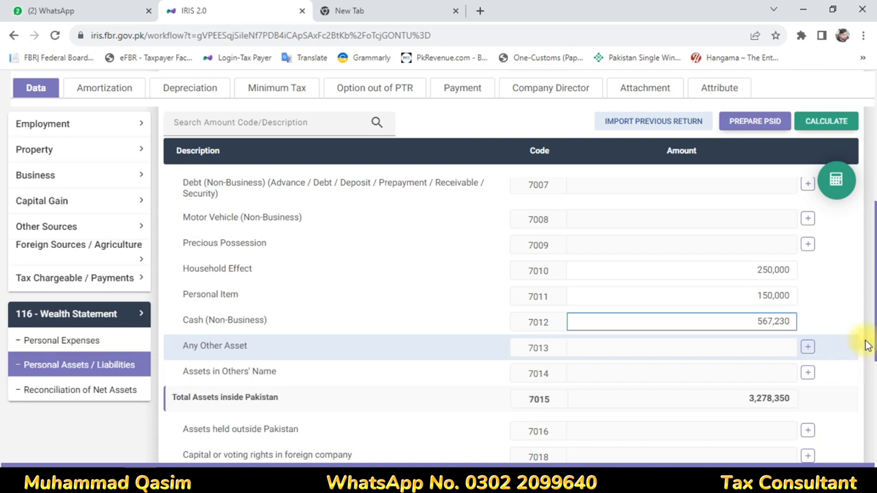
{"action": "left_click", "coordinate": [836, 180]}
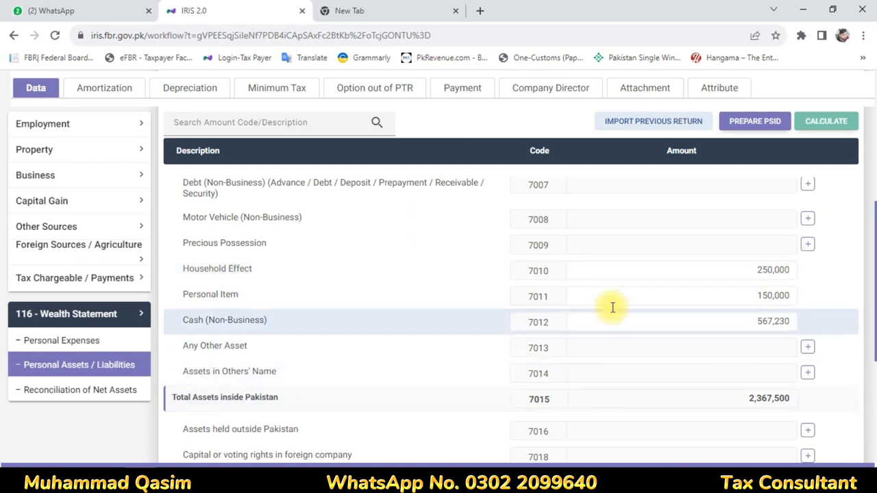
{"action": "left_click", "coordinate": [846, 118]}
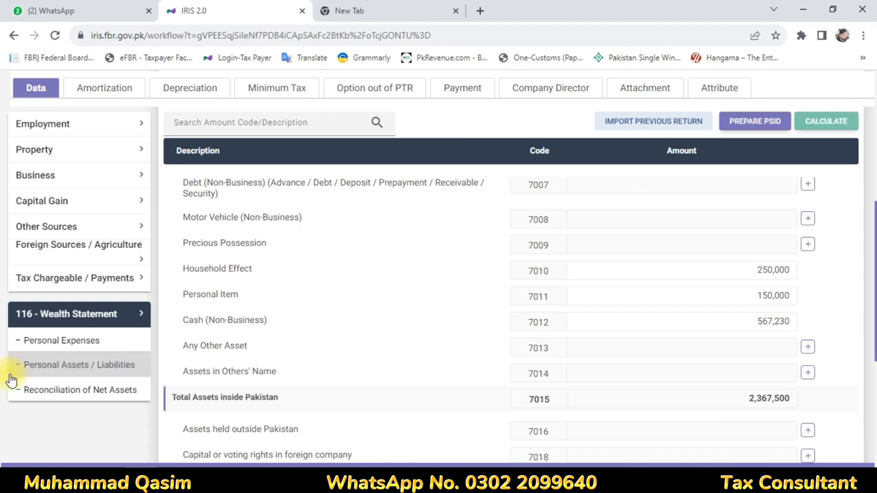
Review the net assets reconciliation: 2,367,500 current, 1,878,080 previous, 489,420 increase
{"action": "left_click", "coordinate": [76, 390]}
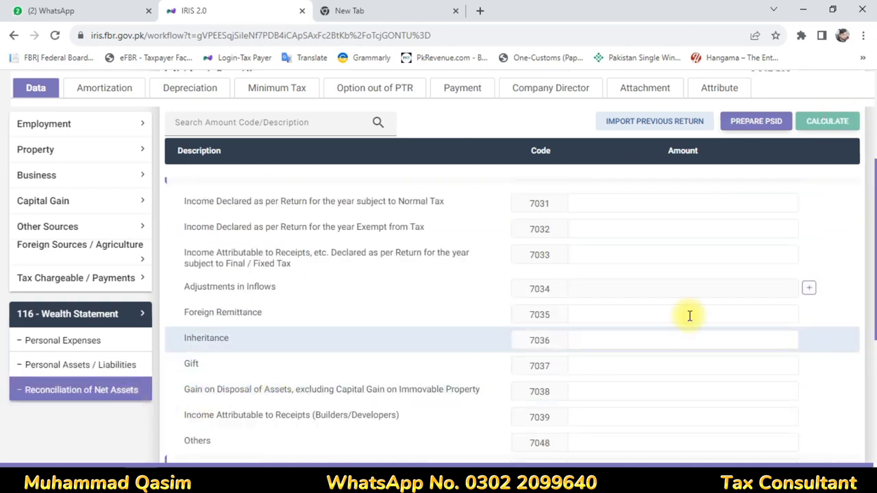
{"action": "scroll", "coordinate": [528, 288], "scroll_direction": "down", "scroll_amount": 3}
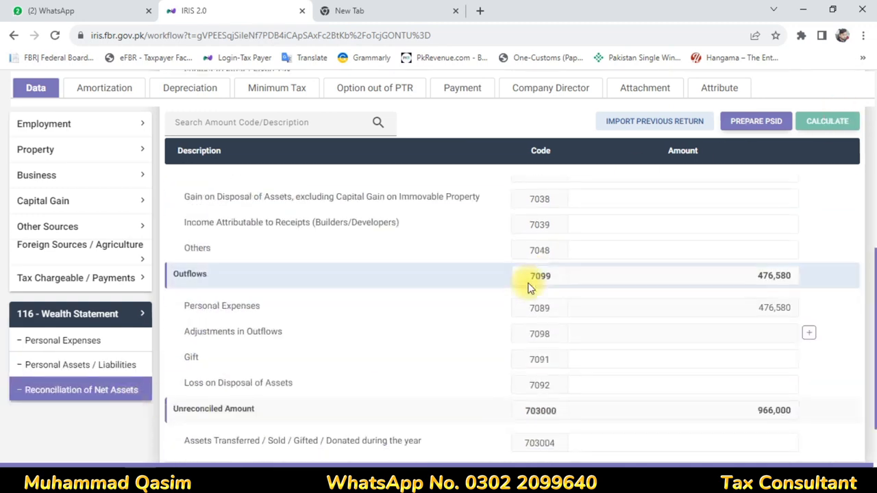
{"action": "scroll", "coordinate": [528, 288], "scroll_direction": "down", "scroll_amount": 1}
{"action": "scroll", "coordinate": [528, 287], "scroll_direction": "up", "scroll_amount": 3}
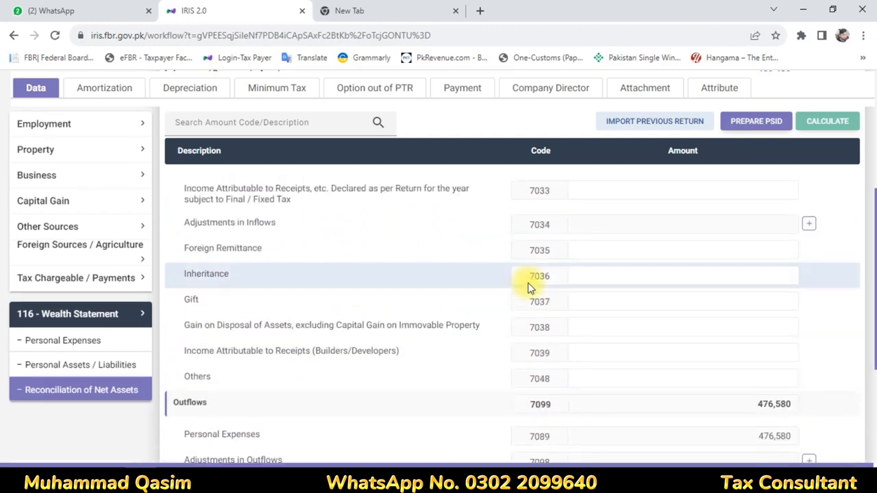
{"action": "scroll", "coordinate": [528, 288], "scroll_direction": "down", "scroll_amount": 2}
{"action": "scroll", "coordinate": [528, 288], "scroll_direction": "up", "scroll_amount": 6}
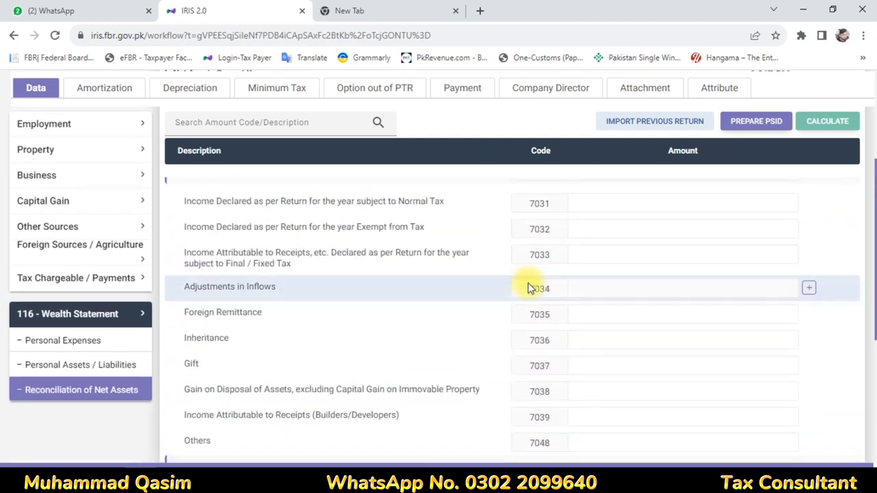
{"action": "scroll", "coordinate": [741, 336], "scroll_direction": "down", "scroll_amount": 2}
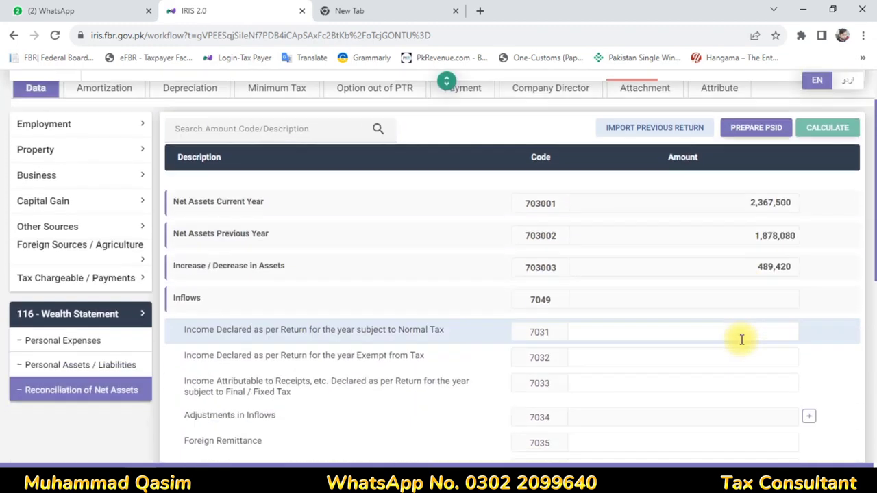
Bring up the income computation and select the 636,000 and 593,604 salary amounts
{"action": "left_click", "coordinate": [34, 282]}
{"action": "scroll", "coordinate": [61, 439], "scroll_direction": "down", "scroll_amount": 3}
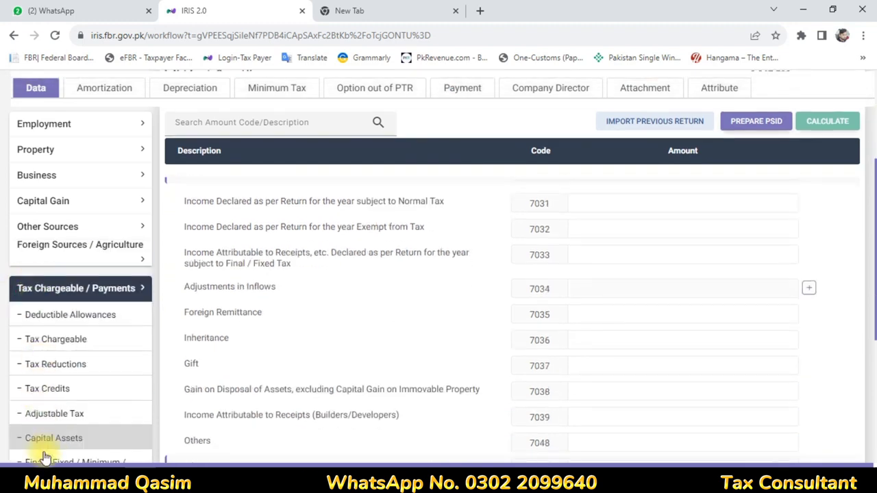
{"action": "scroll", "coordinate": [83, 427], "scroll_direction": "down", "scroll_amount": 2}
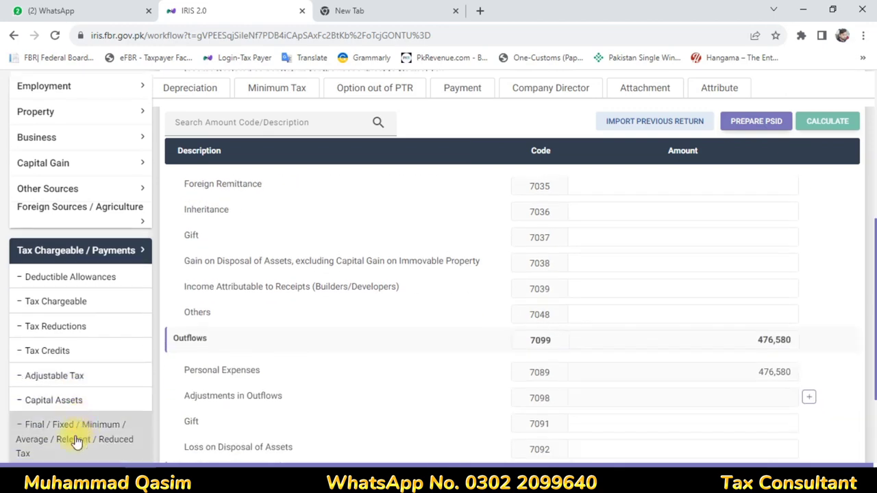
{"action": "scroll", "coordinate": [64, 384], "scroll_direction": "down", "scroll_amount": 3}
{"action": "left_click", "coordinate": [37, 362]}
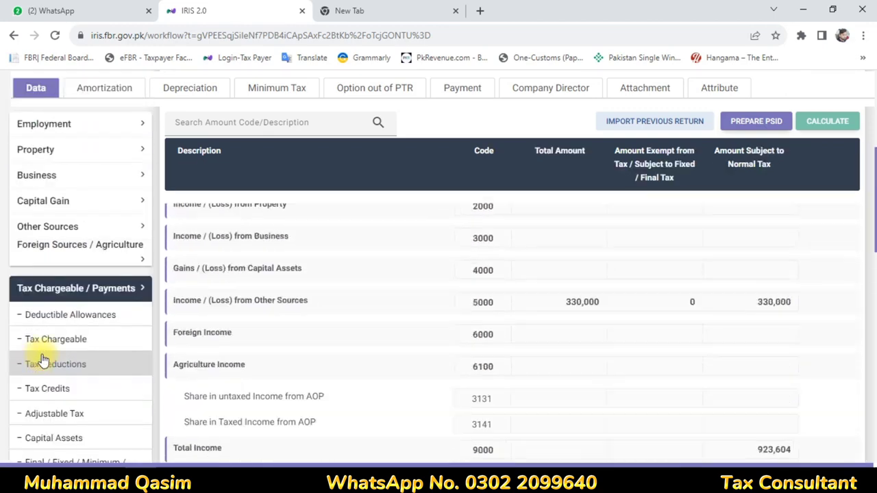
{"action": "scroll", "coordinate": [783, 333], "scroll_direction": "up", "scroll_amount": 2}
{"action": "left_click_drag", "start_coordinate": [557, 334], "coordinate": [590, 333]}
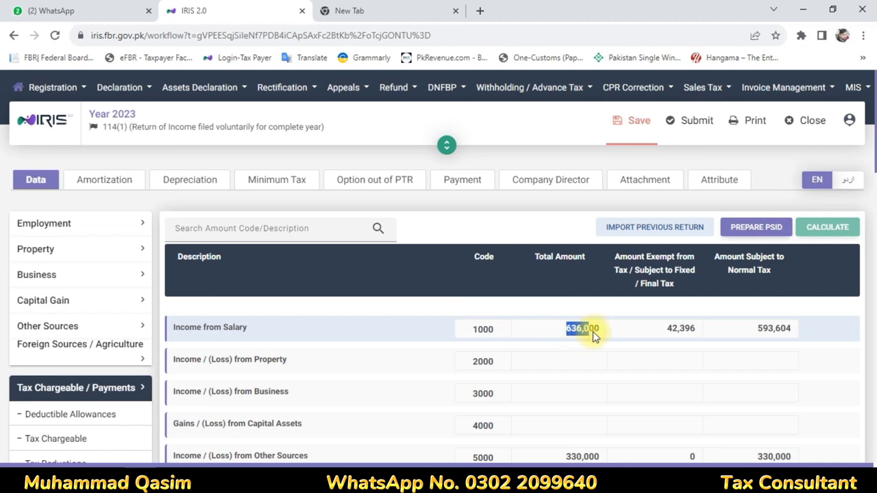
{"action": "left_click_drag", "start_coordinate": [753, 331], "coordinate": [829, 362]}
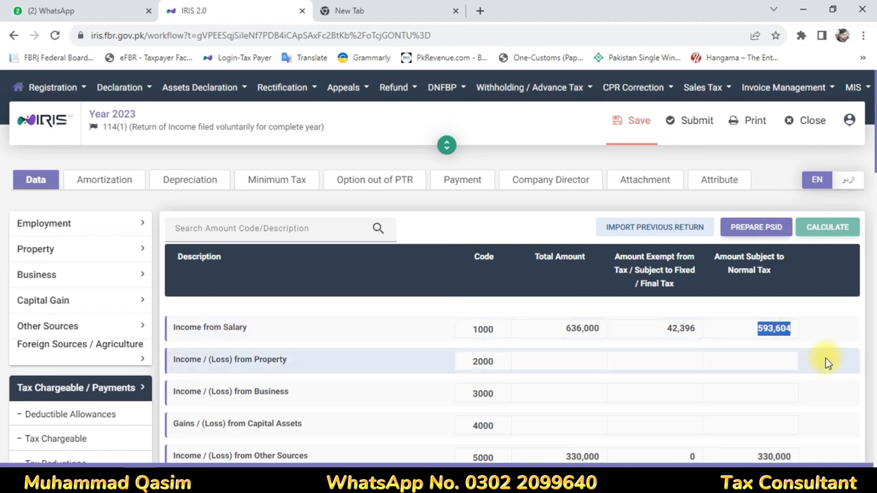
Launch Windows Calculator from the taskbar and enter 330,000
{"action": "scroll", "coordinate": [829, 363], "scroll_direction": "down", "scroll_amount": 4}
{"action": "scroll", "coordinate": [806, 230], "scroll_direction": "up", "scroll_amount": 2}
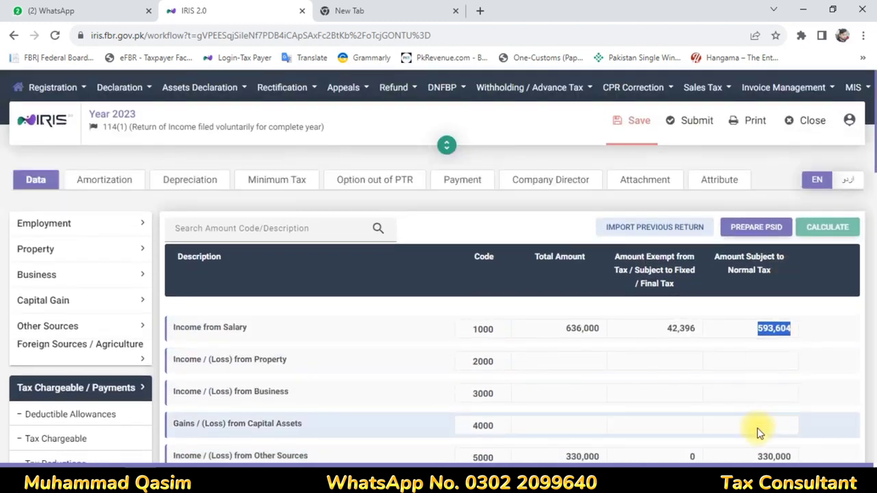
{"action": "scroll", "coordinate": [760, 432], "scroll_direction": "down", "scroll_amount": 3}
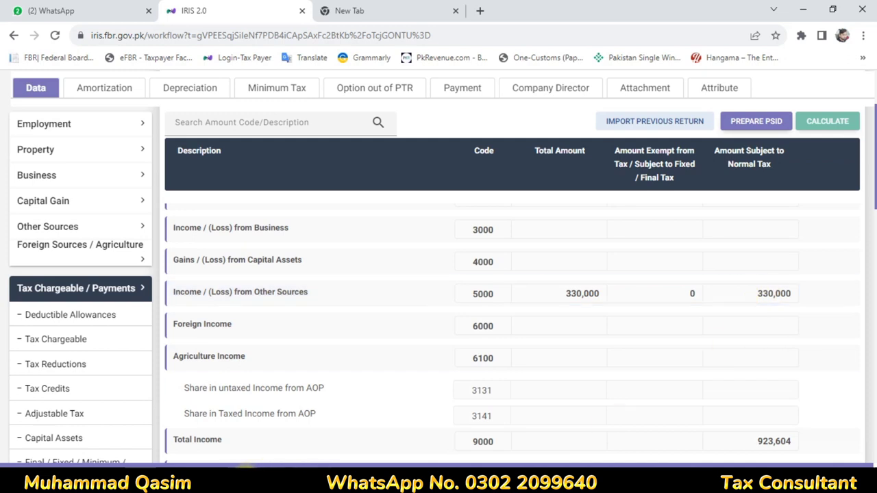
{"action": "left_click", "coordinate": [235, 478]}
{"action": "type", "text": "330,00"}
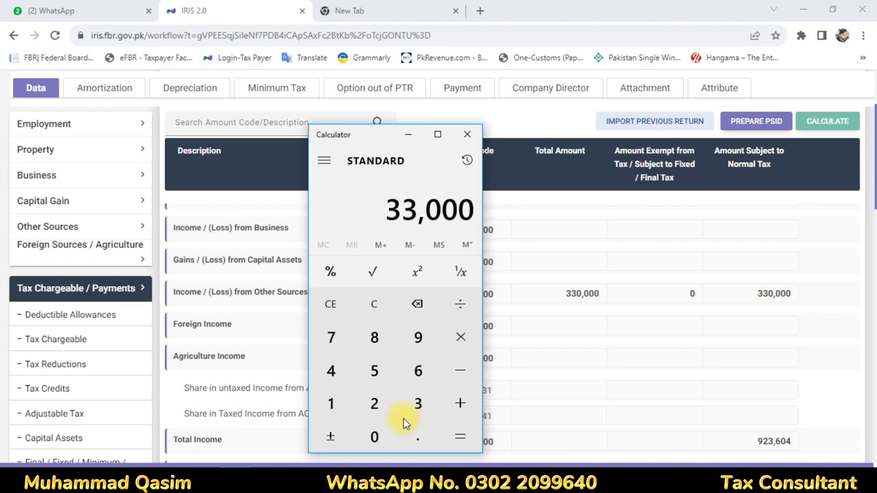
{"action": "type", "text": "0"}
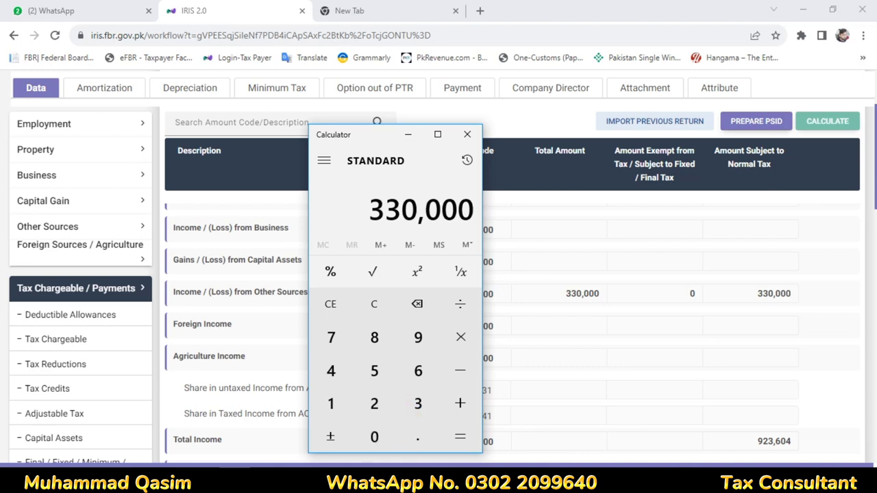
Add 593,604 to 330,000 in Calculator, giving 923,604
{"action": "scroll", "coordinate": [623, 295], "scroll_direction": "up", "scroll_amount": 3}
{"action": "type", "text": "+593"}
{"action": "type", "text": "604"}
{"action": "key", "text": "Return"}
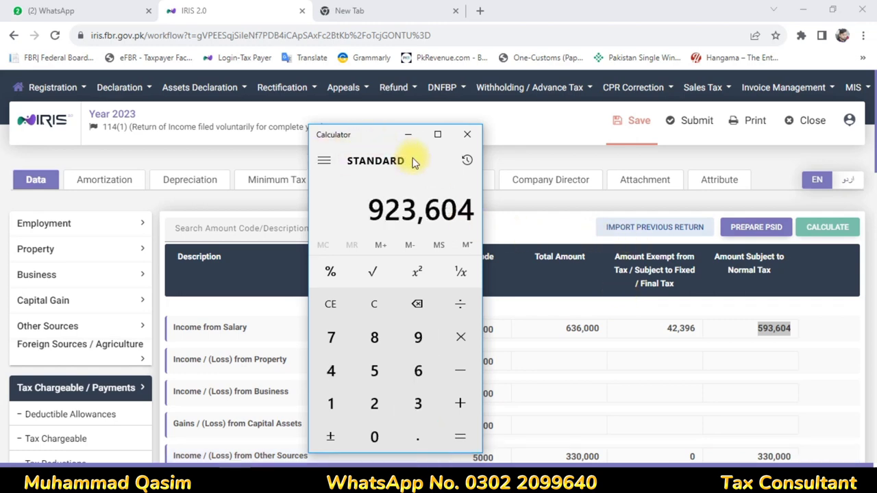
Minimize Calculator and expand the 116 - Wealth Statement section
{"action": "left_click", "coordinate": [409, 135]}
{"action": "left_click", "coordinate": [56, 439]}
{"action": "left_click", "coordinate": [96, 366]}
{"action": "scroll", "coordinate": [75, 425], "scroll_direction": "down", "scroll_amount": 10}
Enter 923,604 as income subject to normal tax under code 7031
{"action": "left_click", "coordinate": [68, 375]}
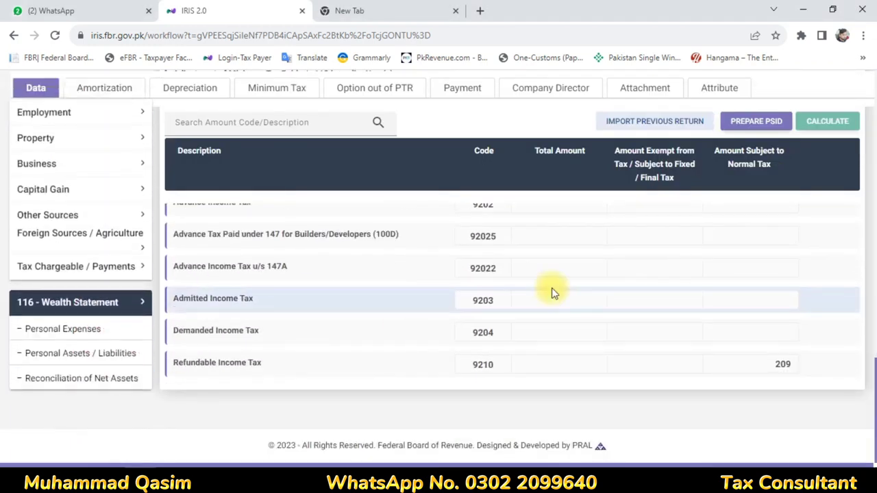
{"action": "left_click", "coordinate": [56, 379]}
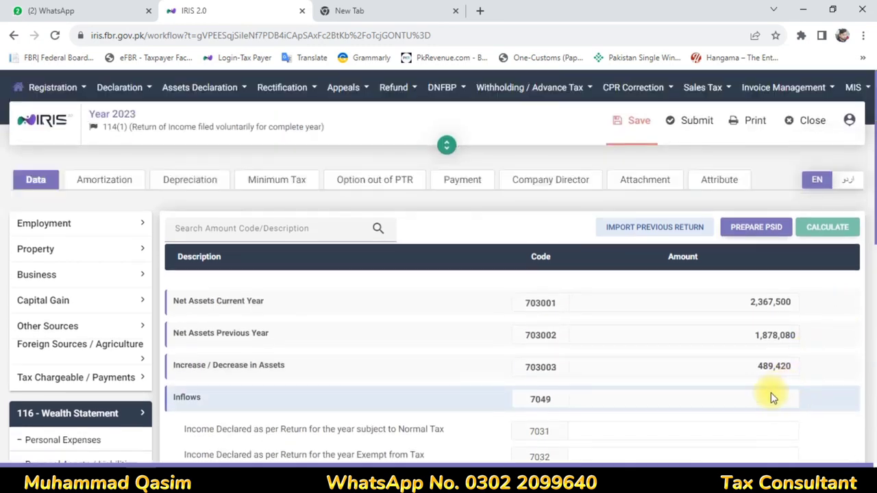
{"action": "scroll", "coordinate": [505, 391], "scroll_direction": "down", "scroll_amount": 3}
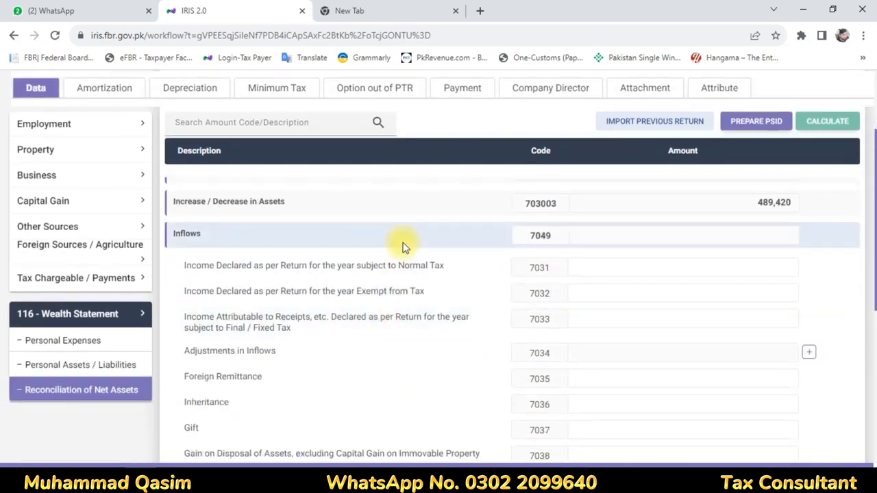
{"action": "left_click", "coordinate": [752, 269]}
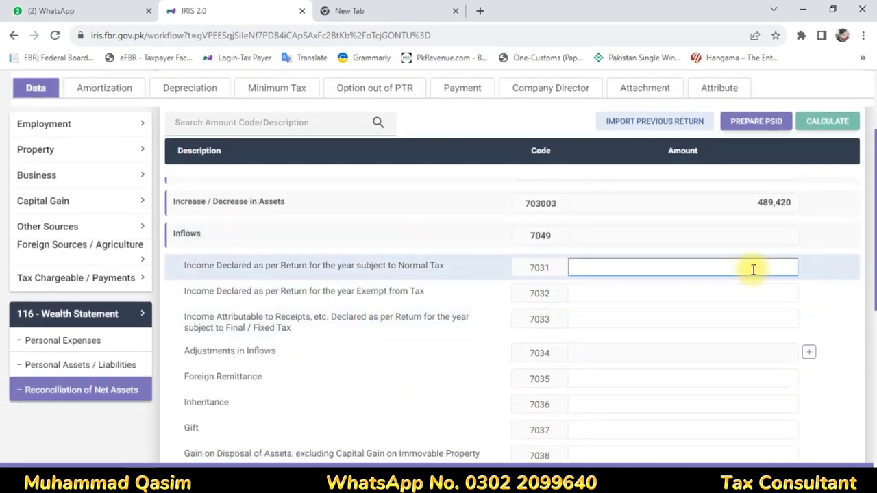
{"action": "type", "text": "9"}
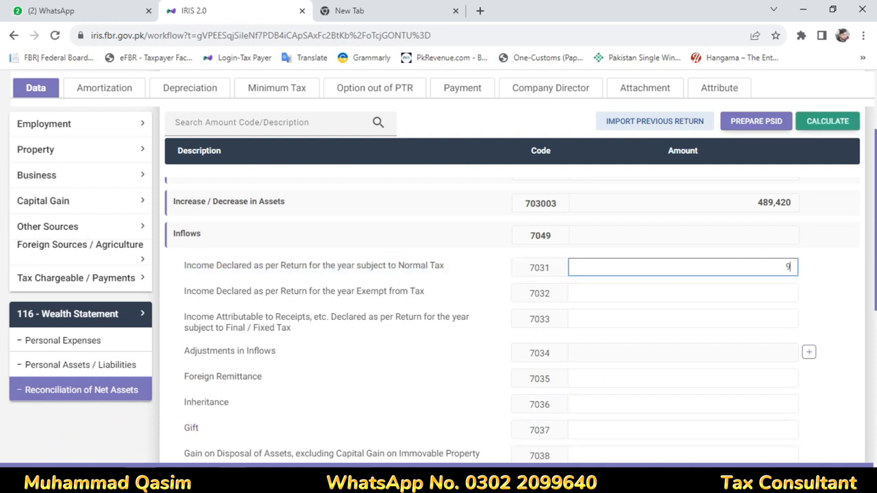
{"action": "left_click", "coordinate": [233, 480]}
{"action": "left_click", "coordinate": [233, 480]}
{"action": "left_click", "coordinate": [763, 294]}
Copy the 42,396 exempt salary amount from the tax computation
{"action": "left_click", "coordinate": [59, 285]}
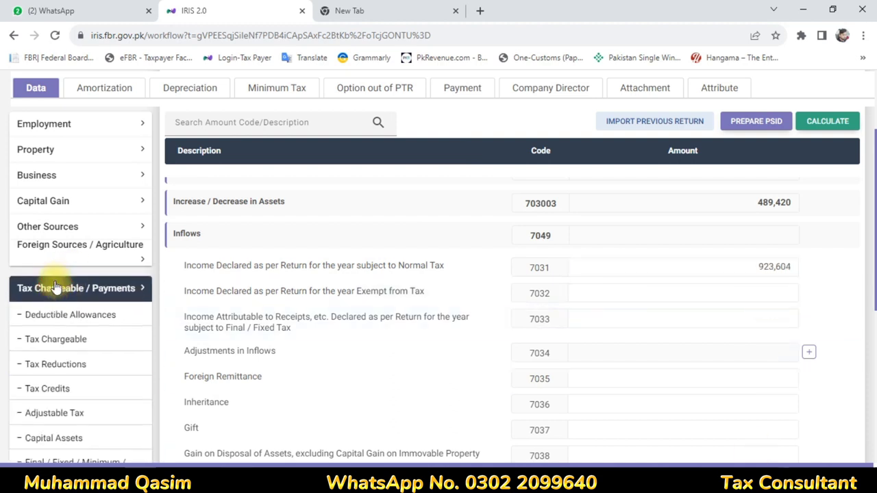
{"action": "left_click", "coordinate": [62, 343]}
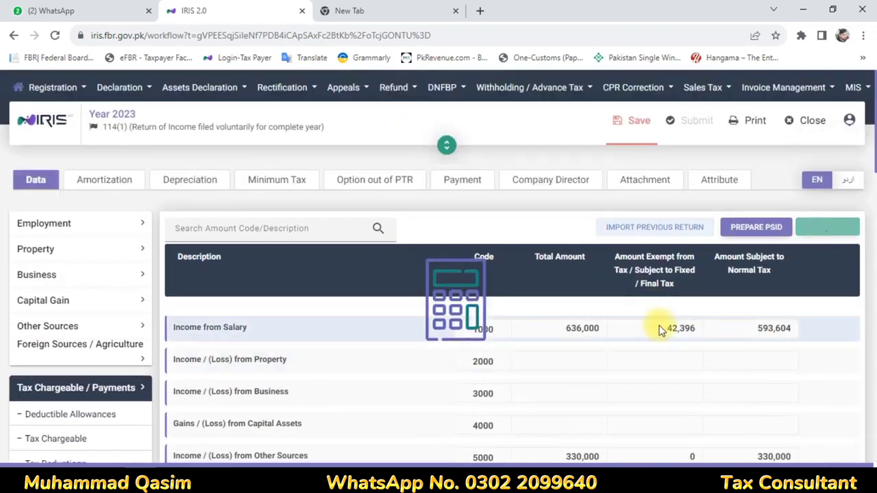
{"action": "left_click_drag", "start_coordinate": [659, 331], "coordinate": [703, 336]}
{"action": "key", "text": "ctrl+c"}
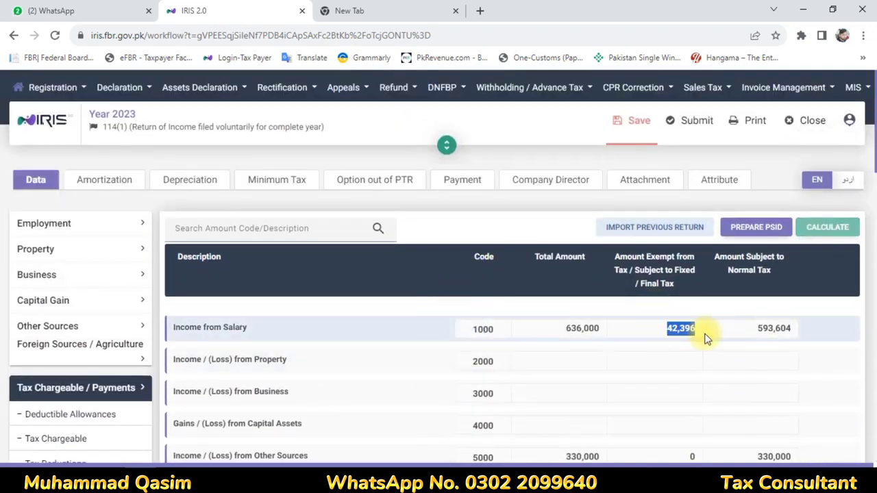
{"action": "scroll", "coordinate": [14, 321], "scroll_direction": "down", "scroll_amount": 2}
Paste 42,396 as income exempt from tax under code 7032 and recalculate
{"action": "left_click", "coordinate": [44, 388]}
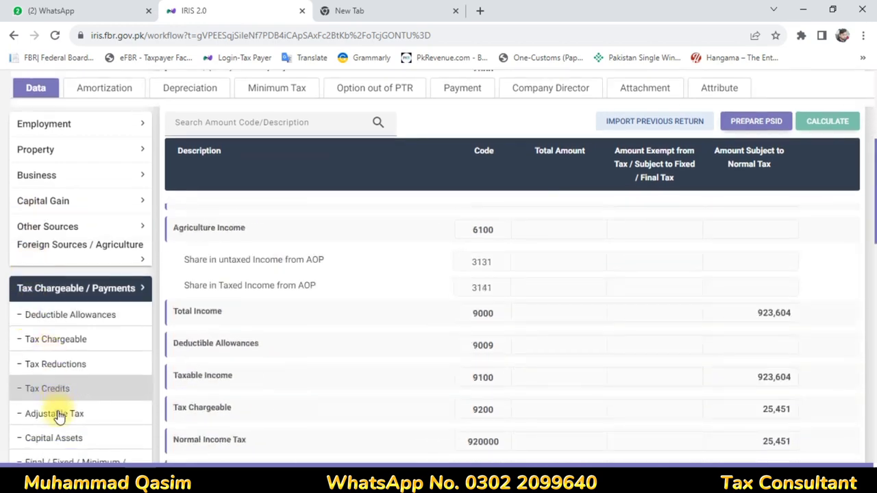
{"action": "scroll", "coordinate": [69, 439], "scroll_direction": "down", "scroll_amount": 3}
{"action": "left_click", "coordinate": [90, 376]}
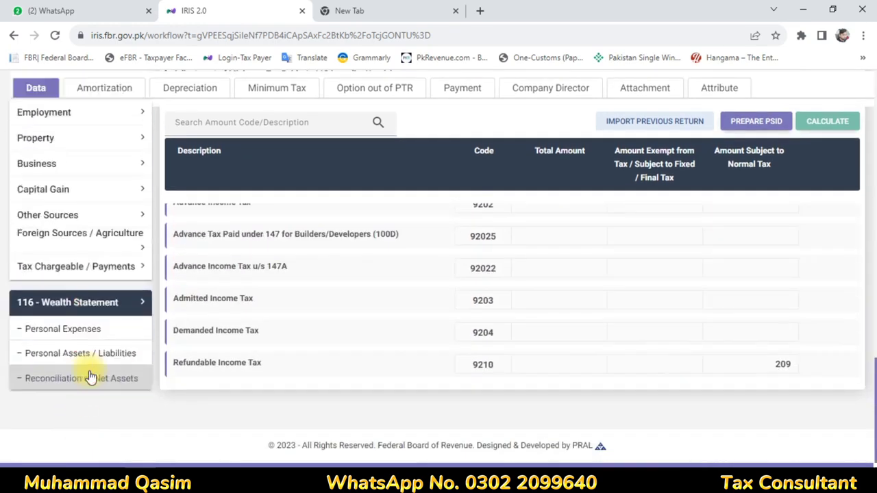
{"action": "scroll", "coordinate": [788, 223], "scroll_direction": "down", "scroll_amount": 3}
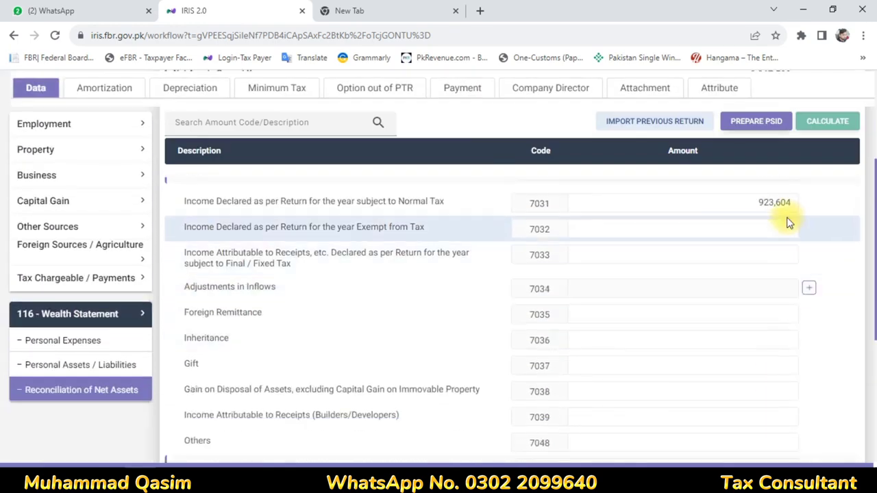
{"action": "key", "text": "ctrl+v"}
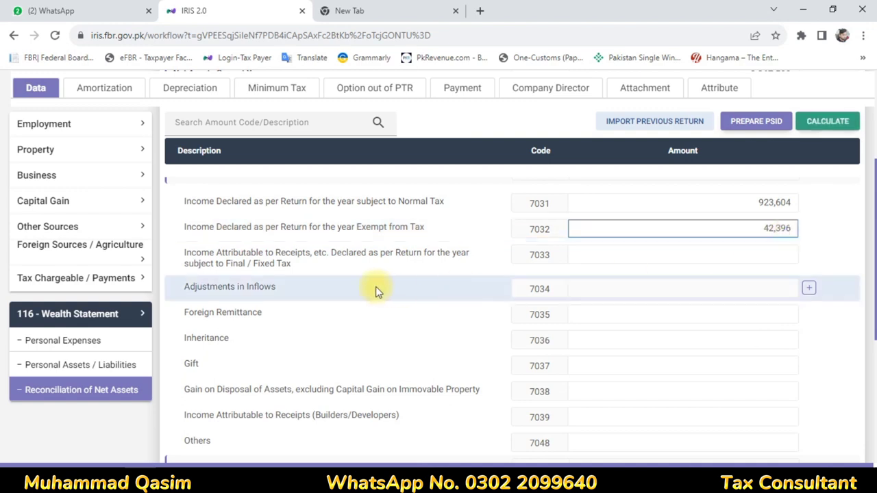
{"action": "left_click", "coordinate": [843, 132]}
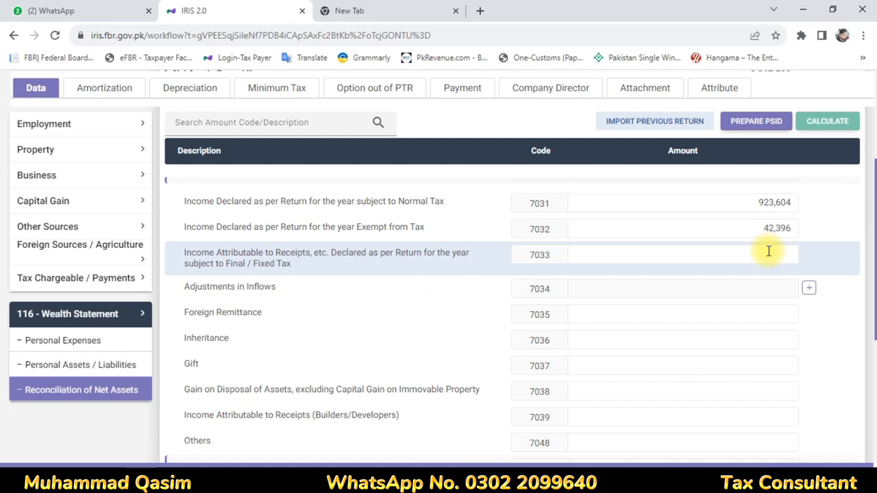
{"action": "scroll", "coordinate": [769, 251], "scroll_direction": "down", "scroll_amount": 5}
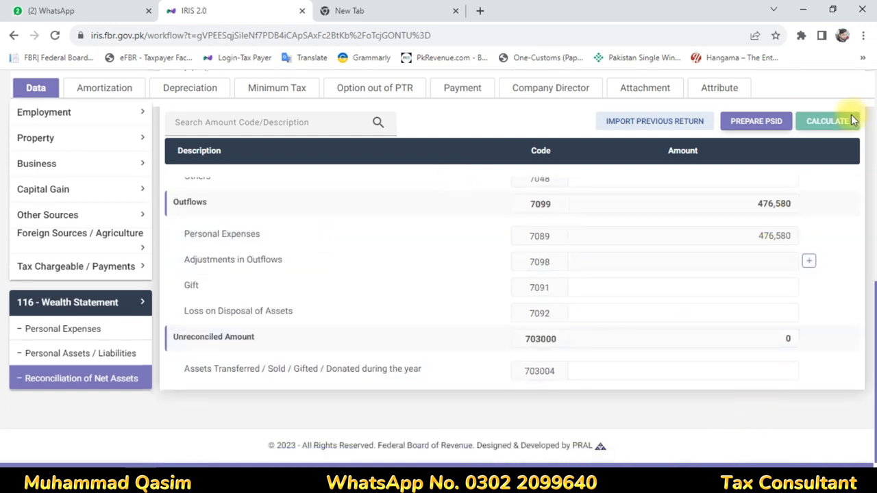
{"action": "scroll", "coordinate": [505, 226], "scroll_direction": "up", "scroll_amount": 10}
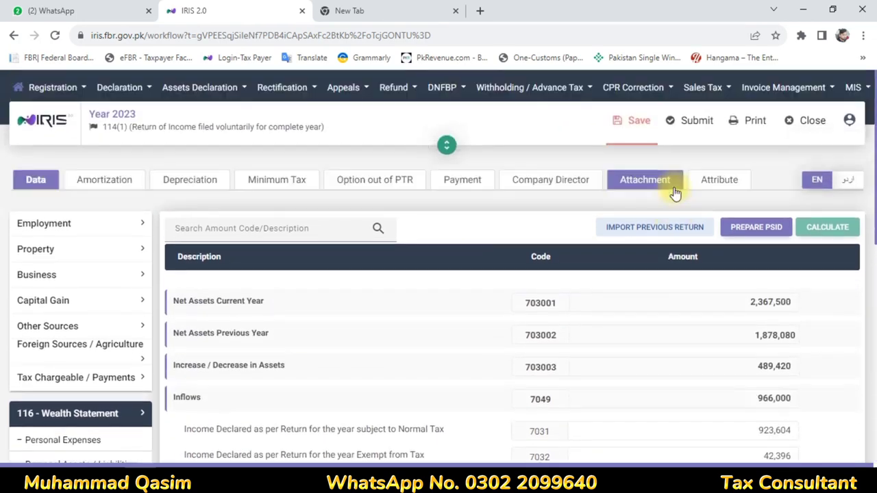
Save the return with the reconciled wealth statement
{"action": "left_click", "coordinate": [640, 129]}
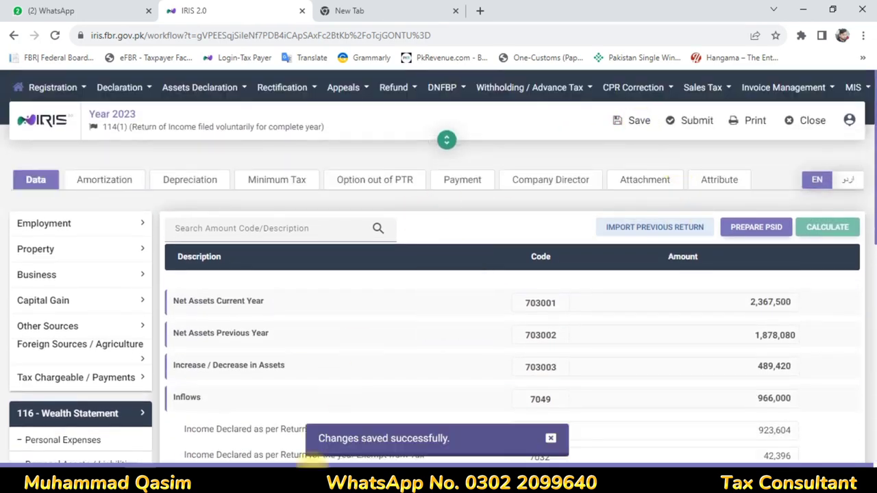
{"action": "scroll", "coordinate": [579, 355], "scroll_direction": "down", "scroll_amount": 10}
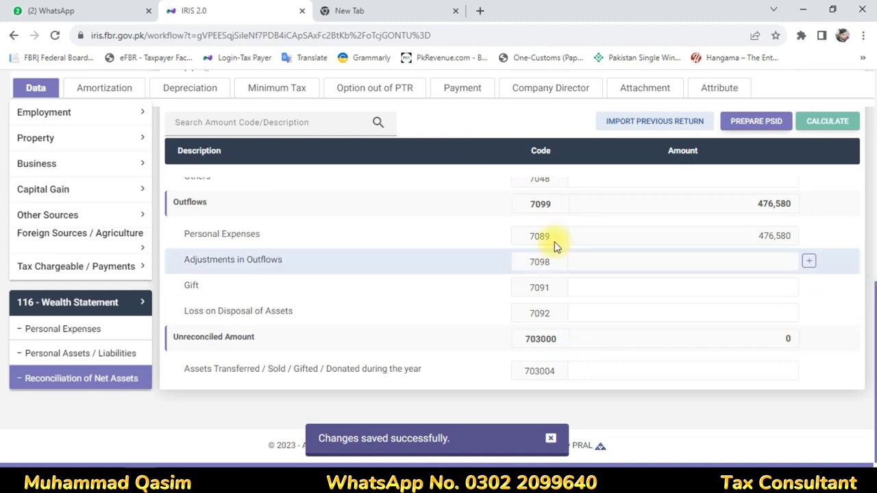
{"action": "scroll", "coordinate": [464, 294], "scroll_direction": "up", "scroll_amount": 10}
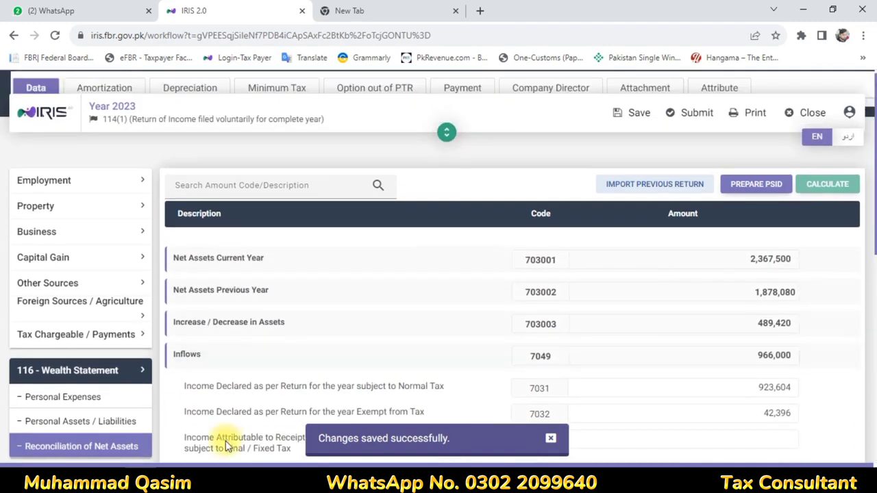
{"action": "scroll", "coordinate": [225, 441], "scroll_direction": "down", "scroll_amount": 3}
Check refundable income tax of 209 in Computations, then save again
{"action": "left_click", "coordinate": [28, 278]}
{"action": "scroll", "coordinate": [71, 332], "scroll_direction": "down", "scroll_amount": 4}
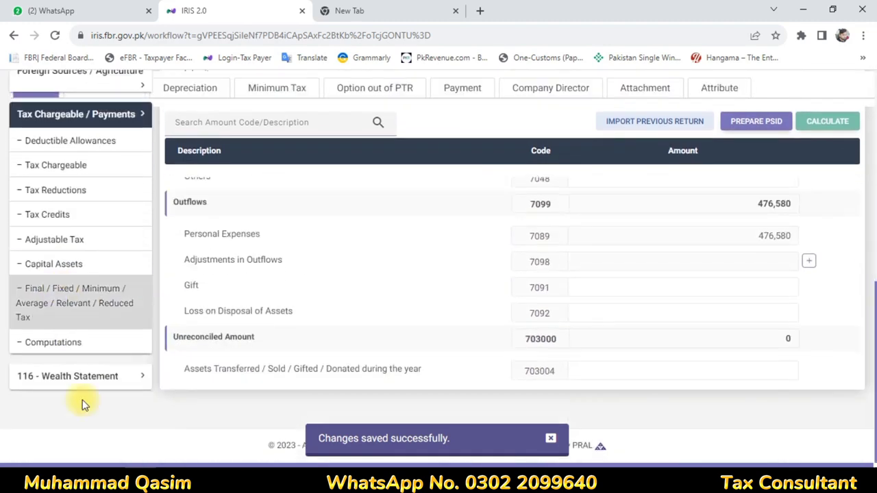
{"action": "left_click", "coordinate": [106, 339]}
{"action": "scroll", "coordinate": [434, 260], "scroll_direction": "down", "scroll_amount": 10}
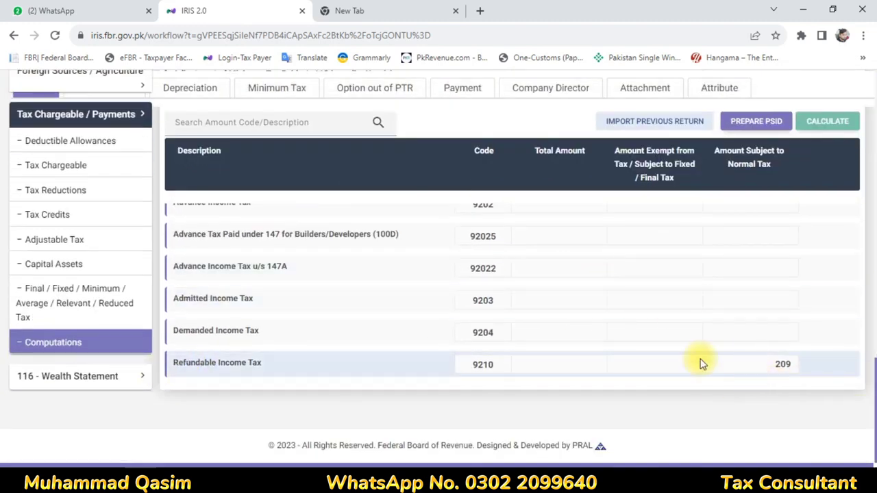
{"action": "scroll", "coordinate": [225, 186], "scroll_direction": "up", "scroll_amount": 10}
{"action": "scroll", "coordinate": [434, 259], "scroll_direction": "up", "scroll_amount": 10}
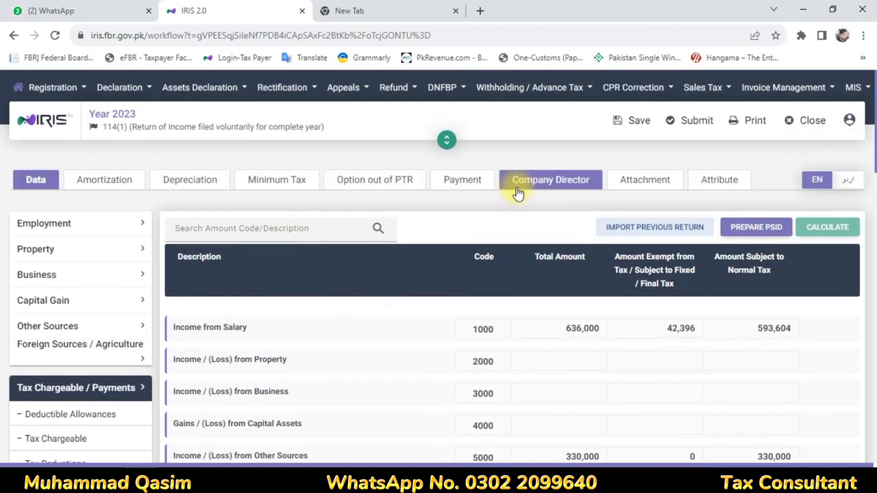
{"action": "left_click", "coordinate": [631, 124]}
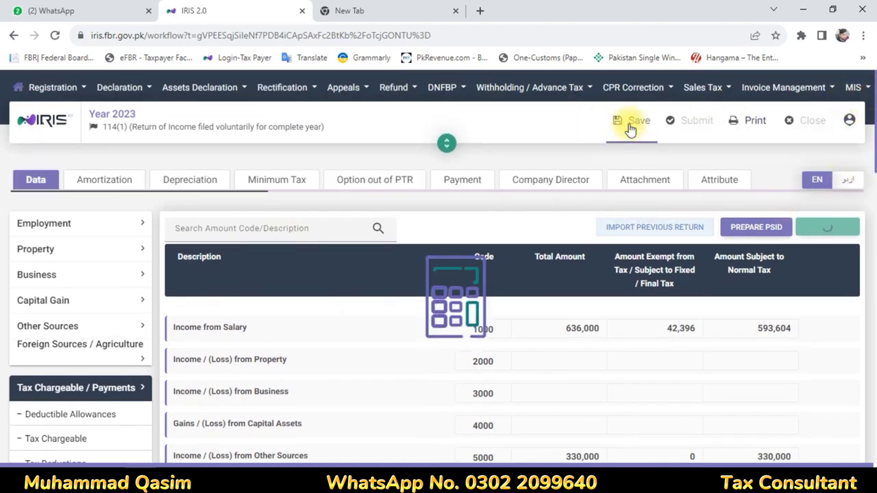
Choose Resident for Residence Status on the taxpayer Attribute form
{"action": "left_click", "coordinate": [718, 184]}
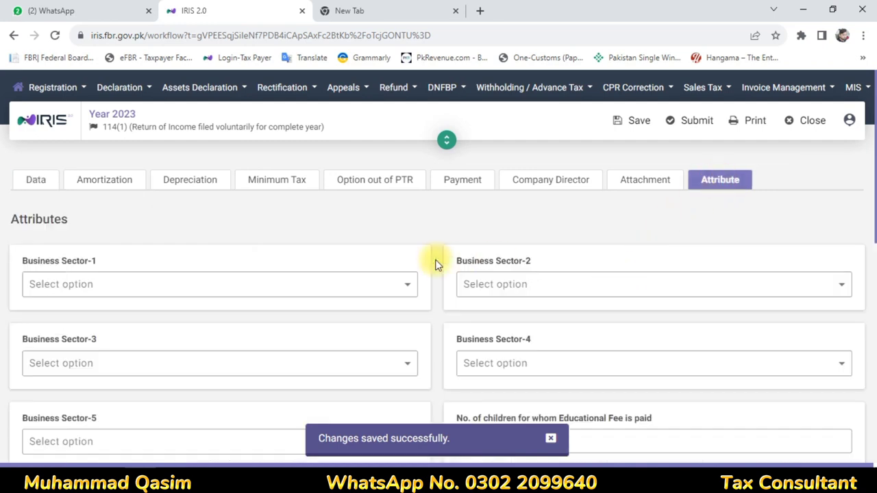
{"action": "scroll", "coordinate": [438, 264], "scroll_direction": "down", "scroll_amount": 2}
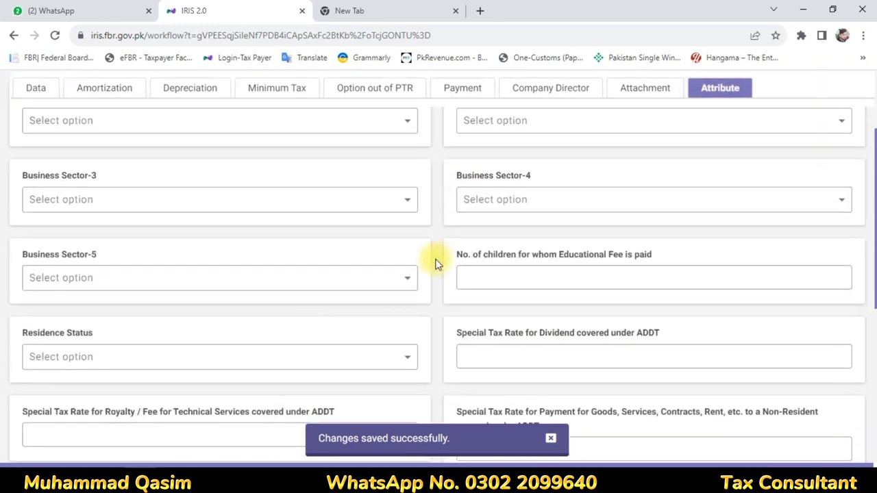
{"action": "left_click", "coordinate": [403, 365]}
{"action": "left_click", "coordinate": [59, 328]}
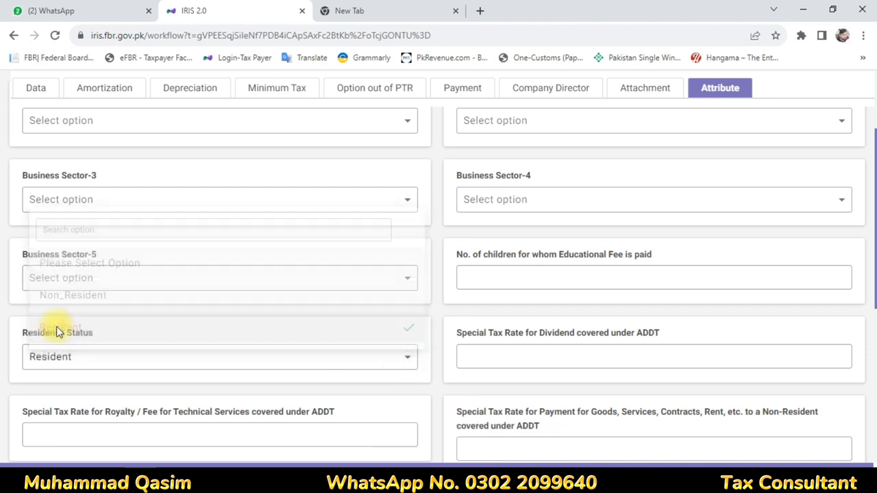
{"action": "scroll", "coordinate": [789, 292], "scroll_direction": "up", "scroll_amount": 2}
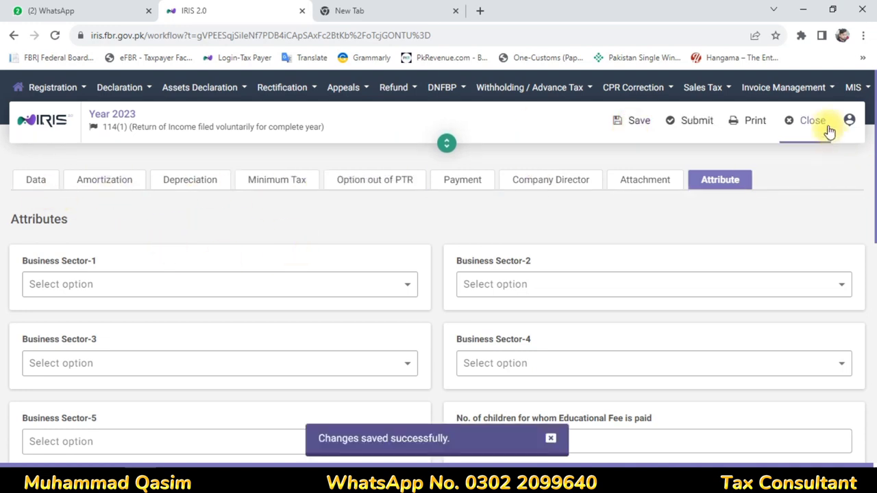
Print the return, then save and recalculate it
{"action": "left_click", "coordinate": [754, 130]}
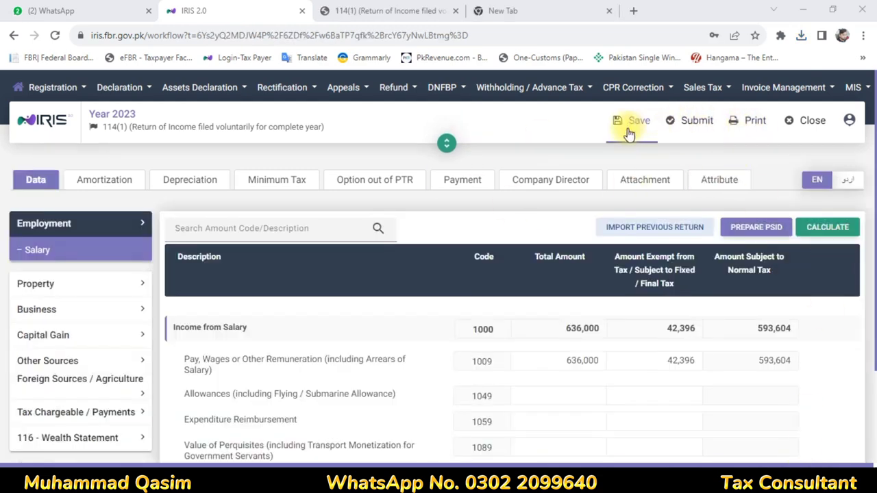
{"action": "left_click", "coordinate": [624, 121]}
{"action": "left_click", "coordinate": [710, 122]}
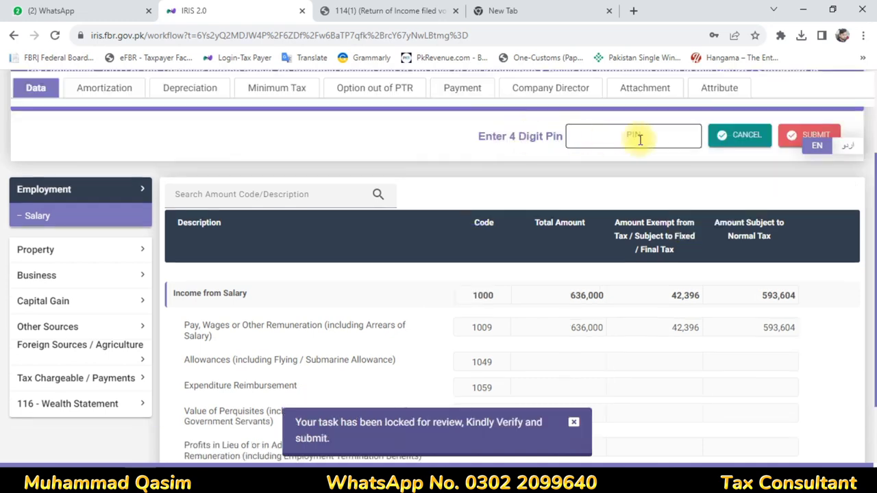
Submit the 2023 return, entering the four-digit PIN
{"action": "left_click", "coordinate": [640, 138]}
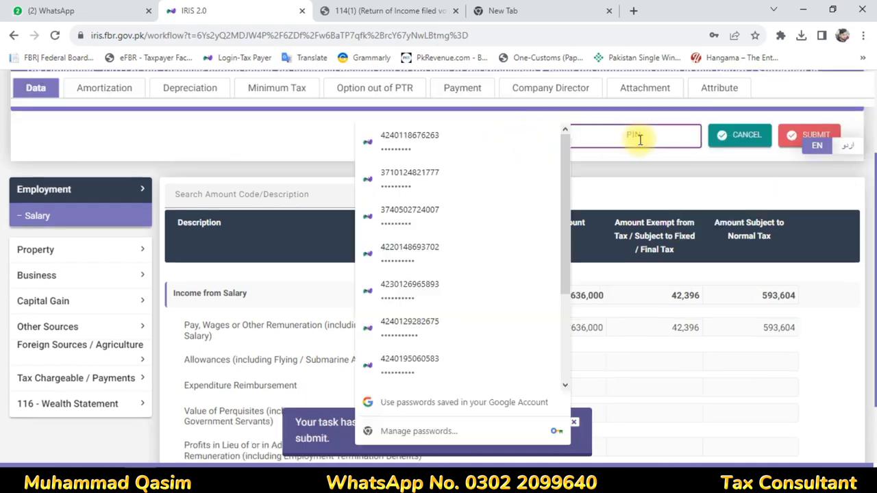
{"action": "left_click", "coordinate": [774, 192]}
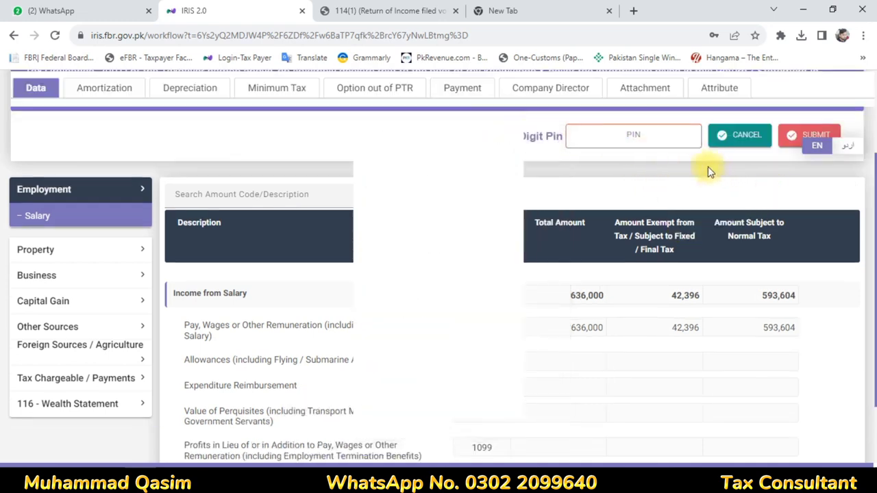
{"action": "left_click", "coordinate": [667, 137]}
{"action": "type", "text": "••••"}
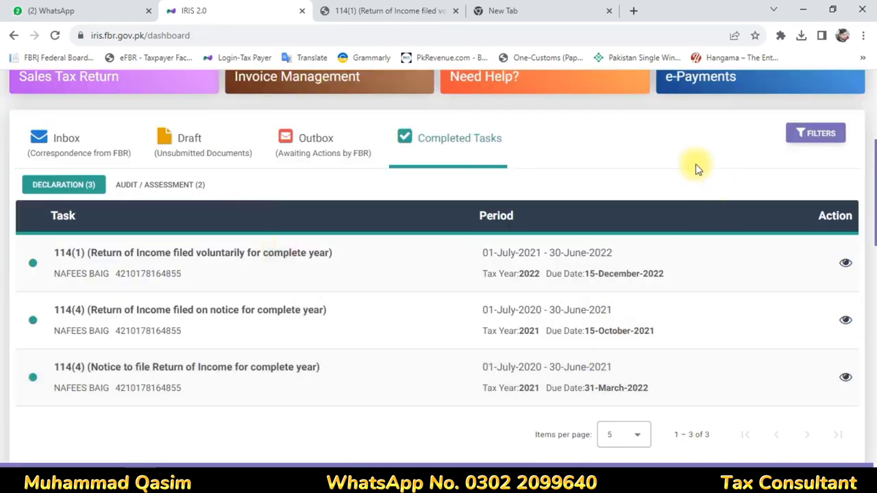
{"action": "scroll", "coordinate": [641, 182], "scroll_direction": "up", "scroll_amount": 3}
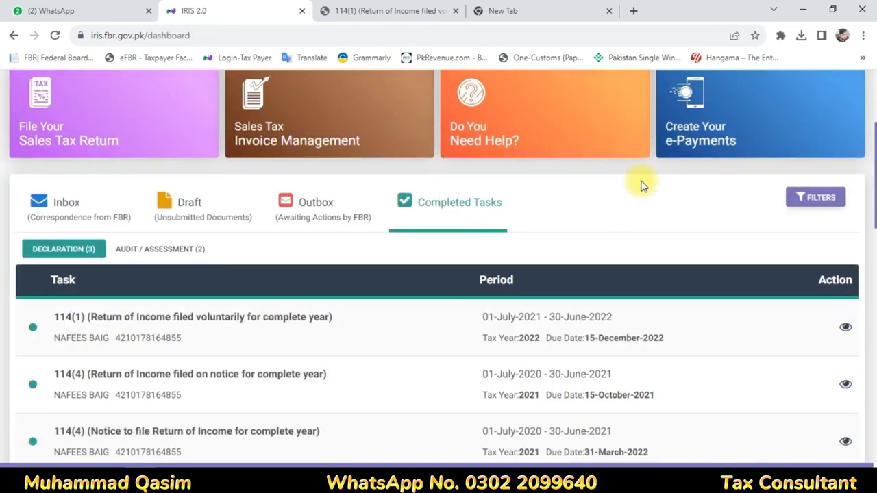